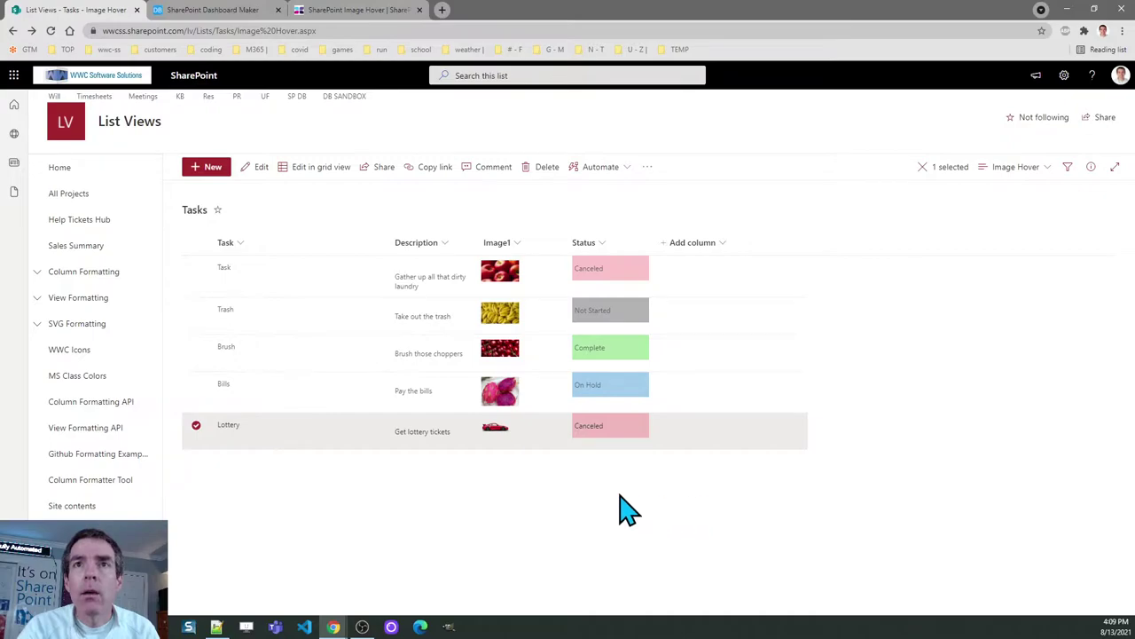
# Step: View the Lottery item's full-size image and return to the Tasks list
pyautogui.click(495, 427)
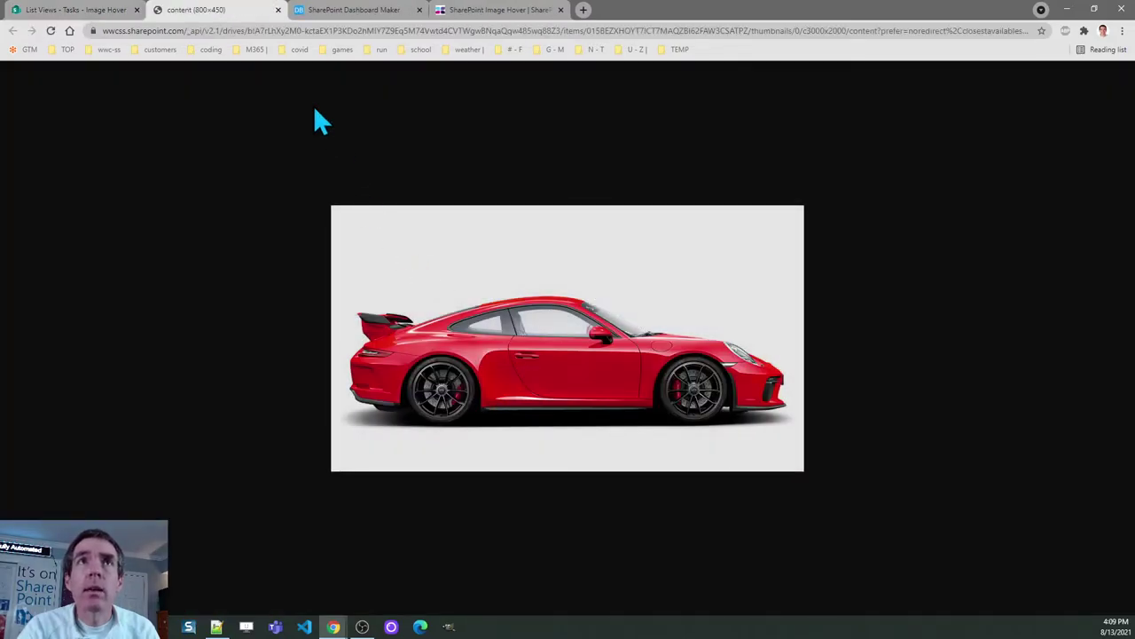
pyautogui.click(278, 9)
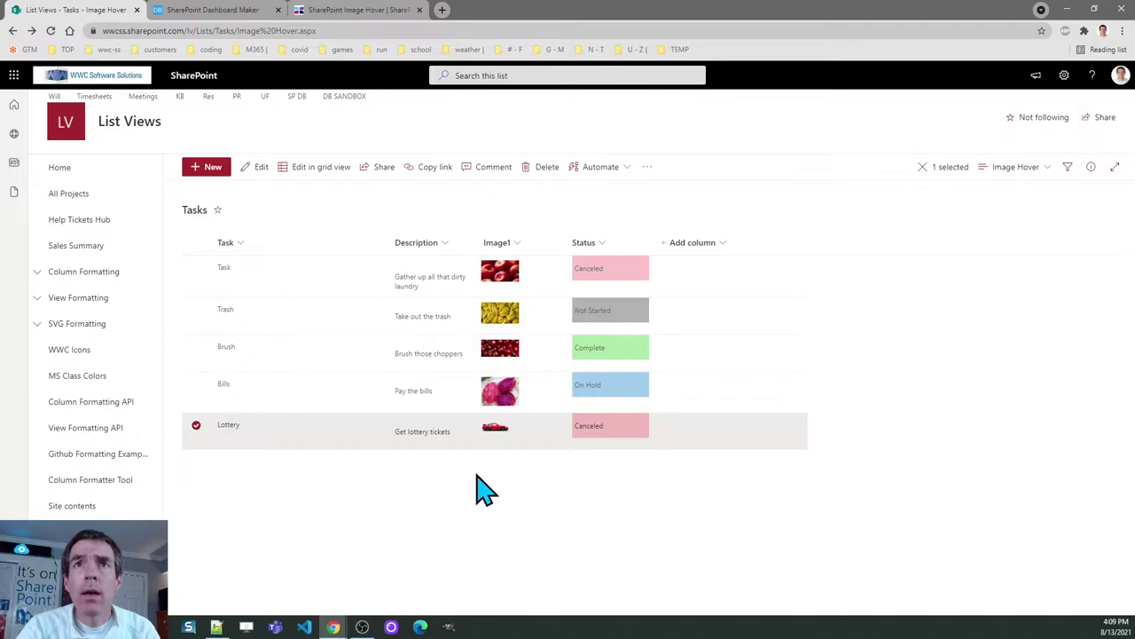
# Step: Review the Column - Image / Shadow Box template preview in SharePoint Dashboard Maker and the SharePoint Image Hover code page
pyautogui.click(222, 13)
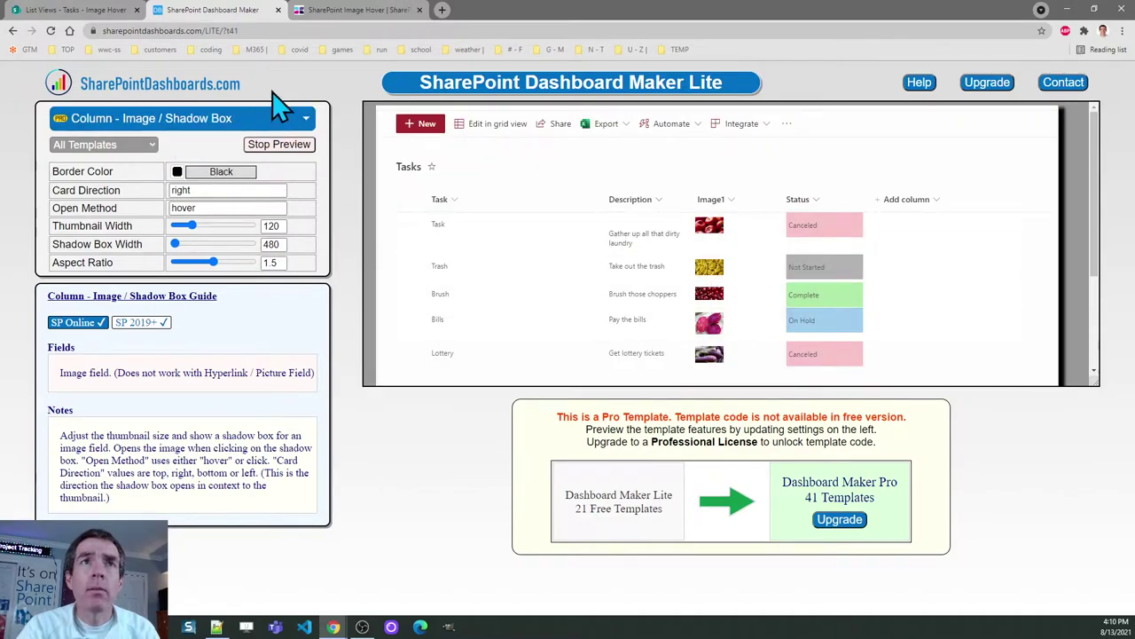
pyautogui.click(357, 12)
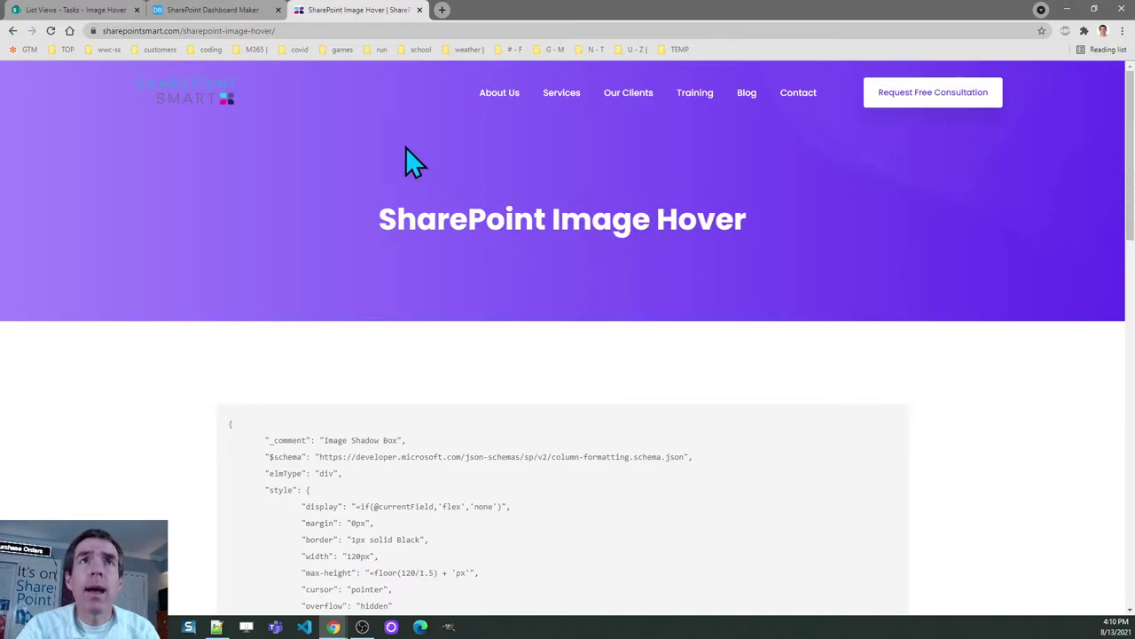
pyautogui.click(222, 12)
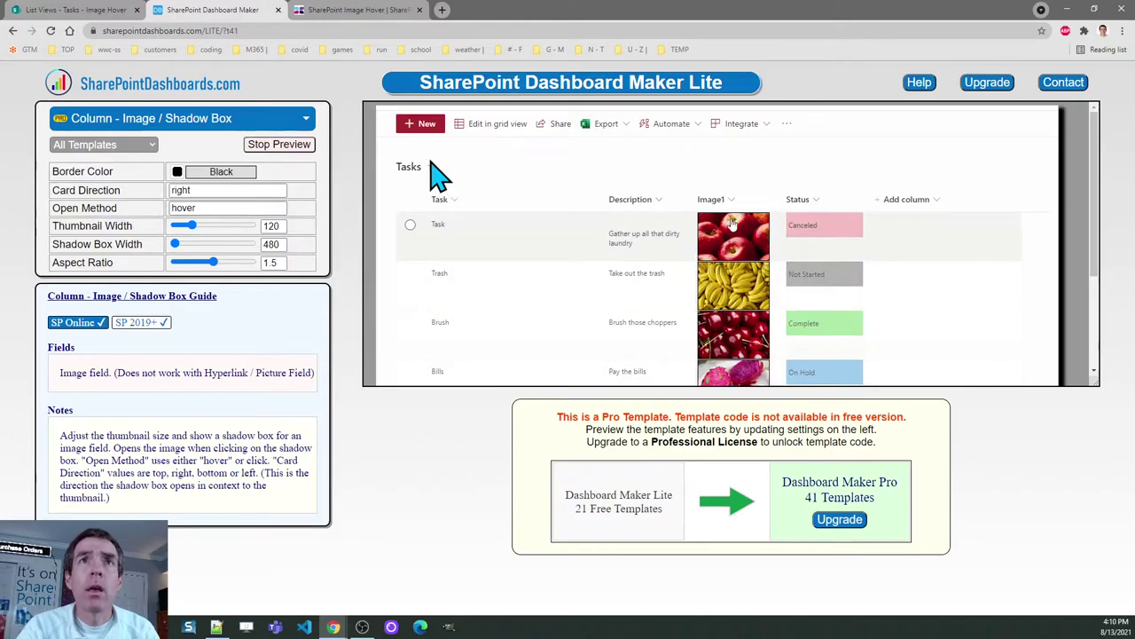
pyautogui.moveTo(727, 233)
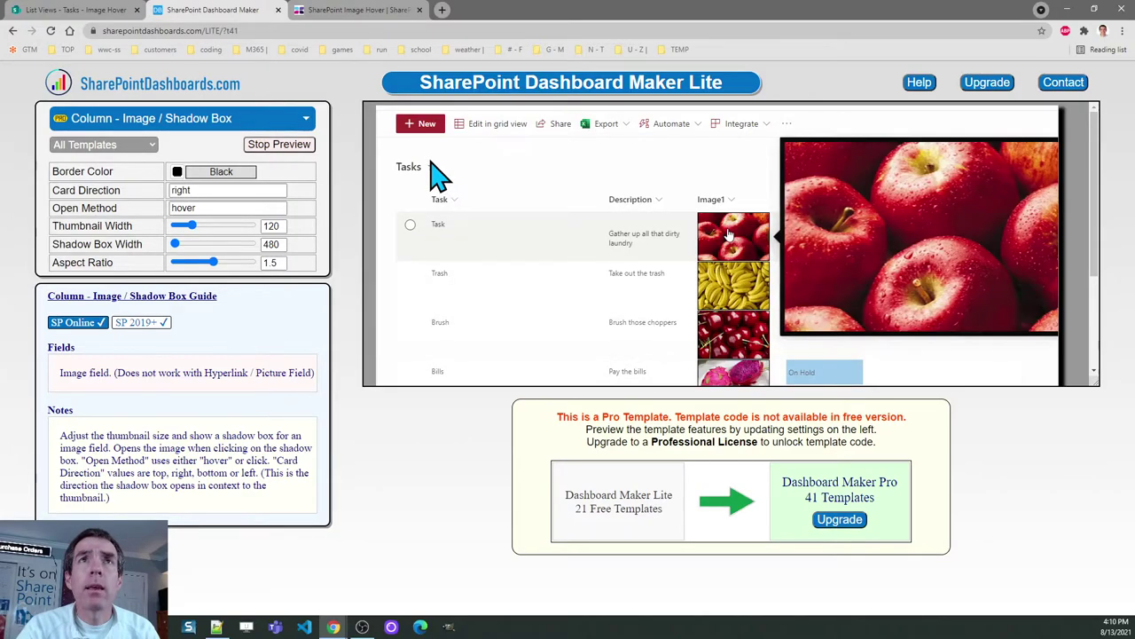
# Step: Replace the Tasks list's Image1 column formatting with the full Image Shadow Box JSON from the SharePoint Image Hover page and save it
pyautogui.click(355, 16)
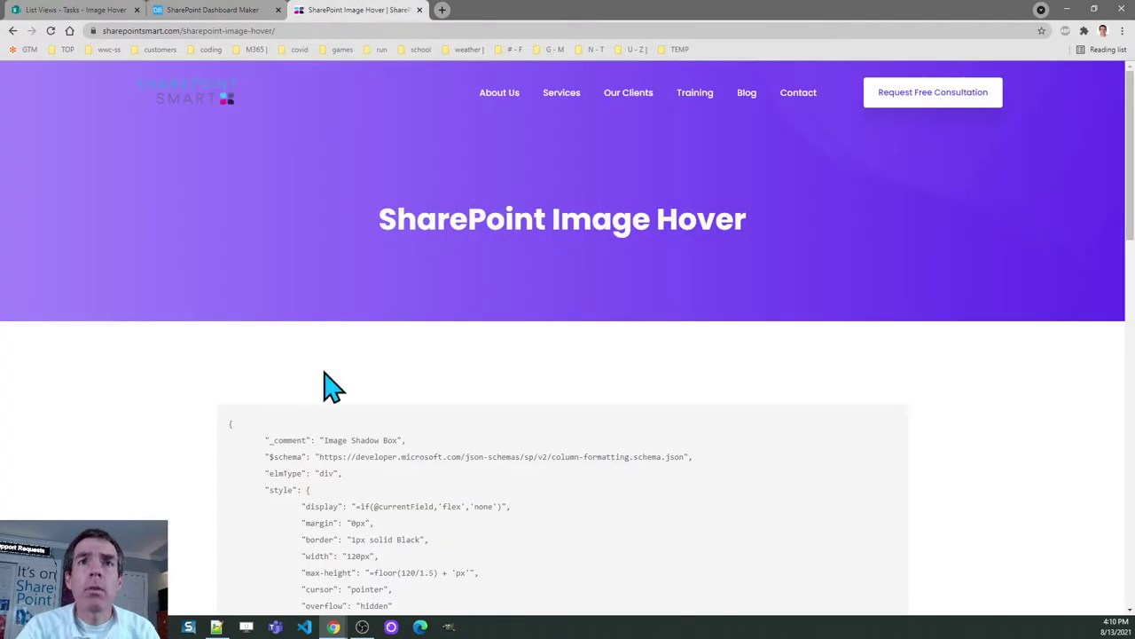
pyautogui.moveTo(228, 423); pyautogui.dragTo(312, 297)
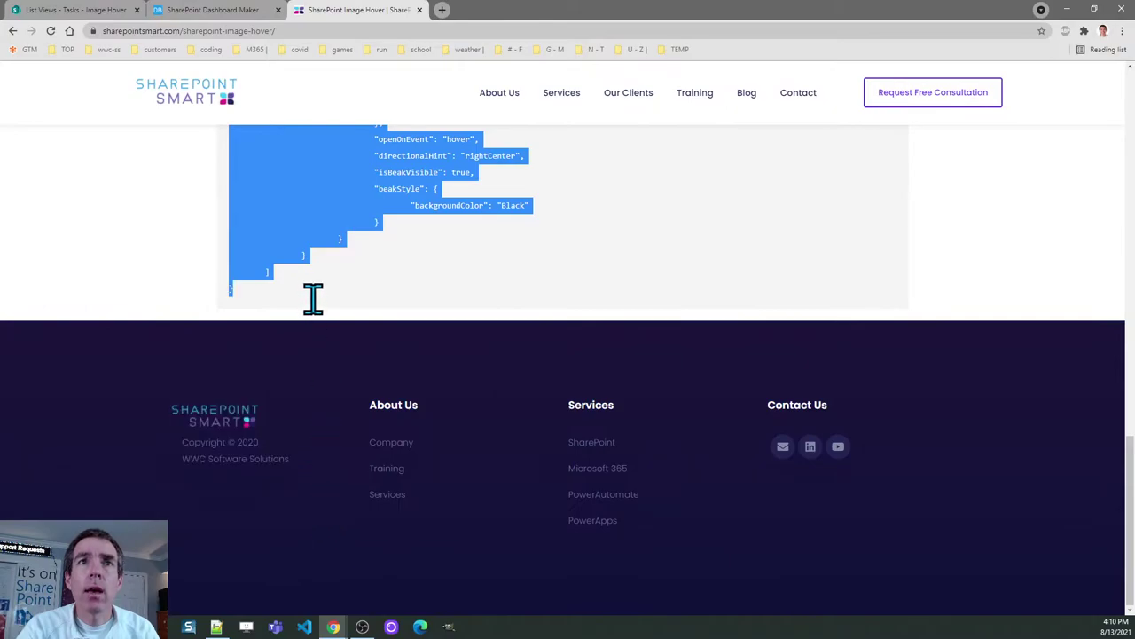
pyautogui.click(76, 9)
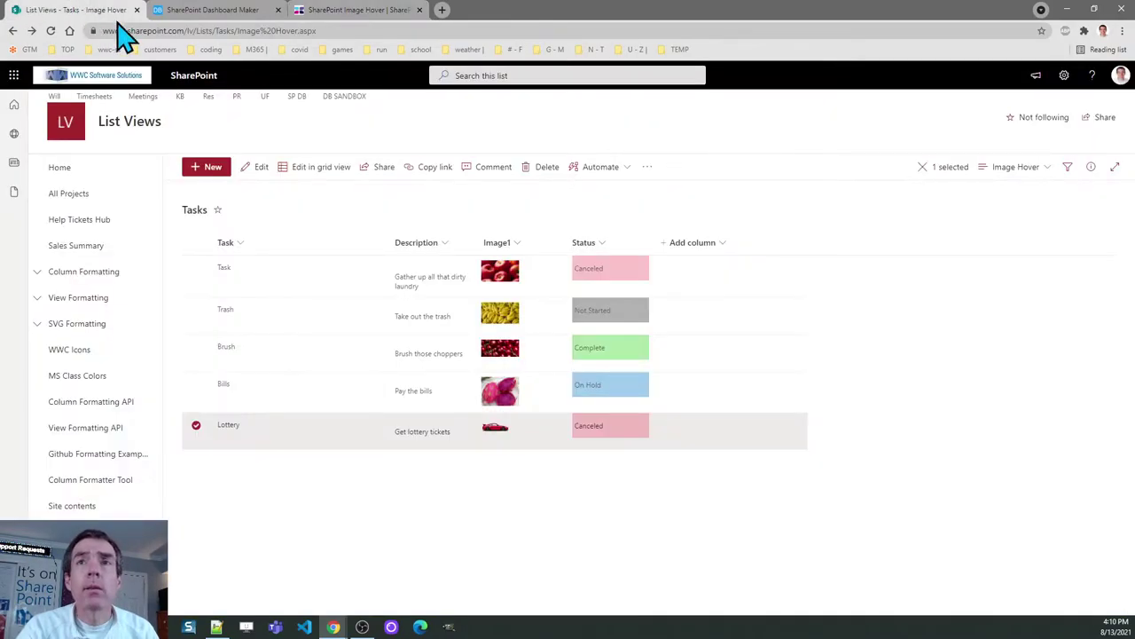
pyautogui.click(519, 247)
pyautogui.moveTo(537, 275)
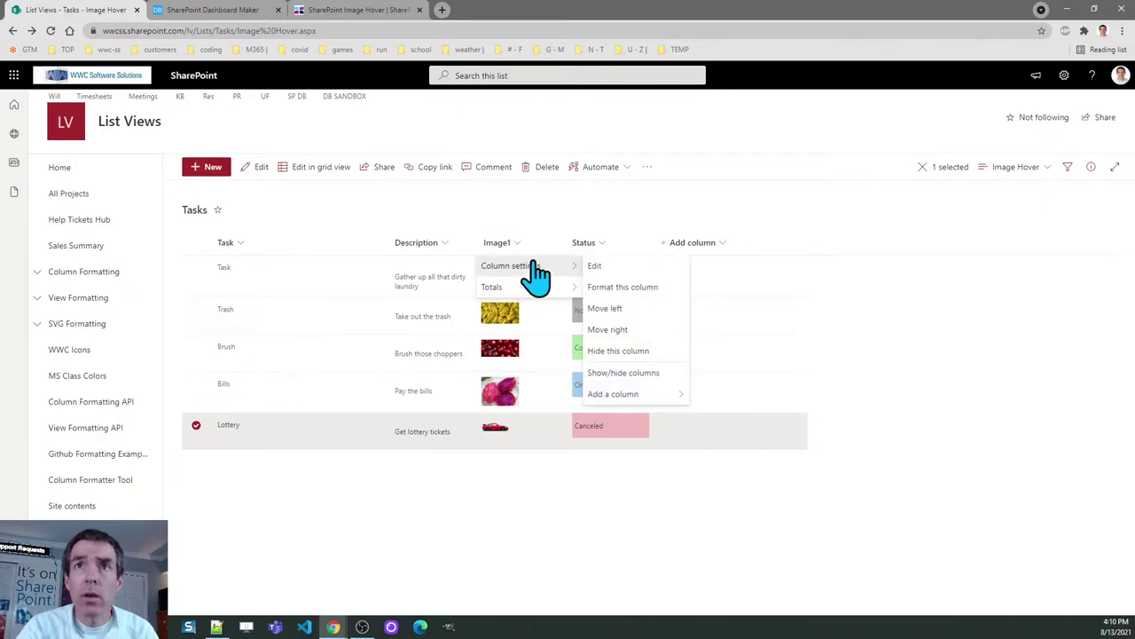
pyautogui.click(612, 286)
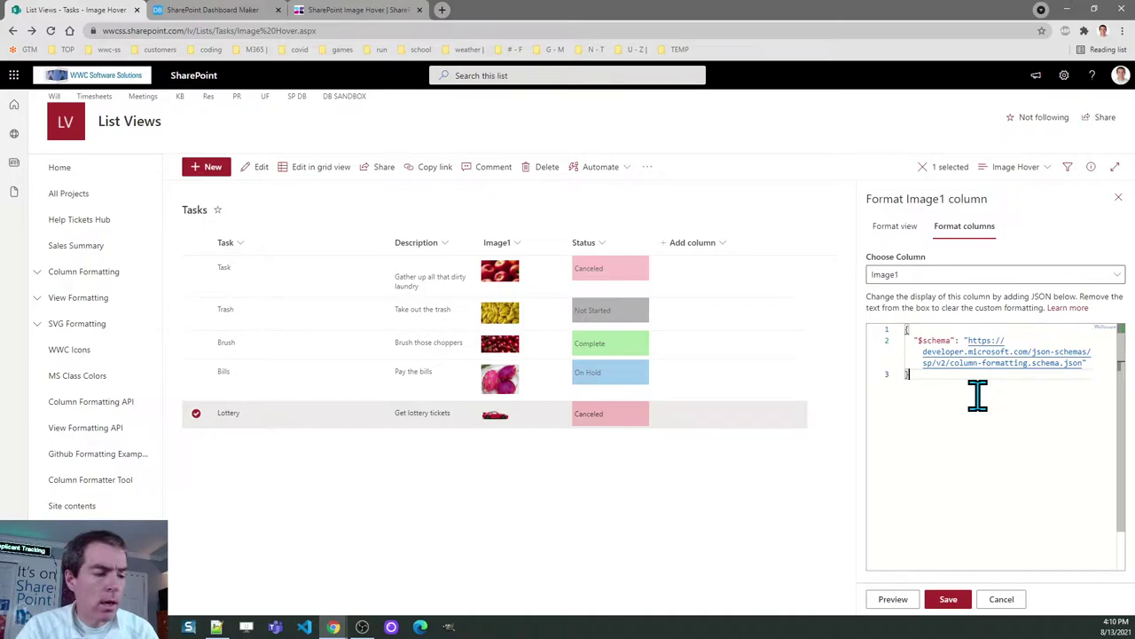
pyautogui.hotkey('ctrl', 'a')
pyautogui.hotkey('ctrl', 'v')
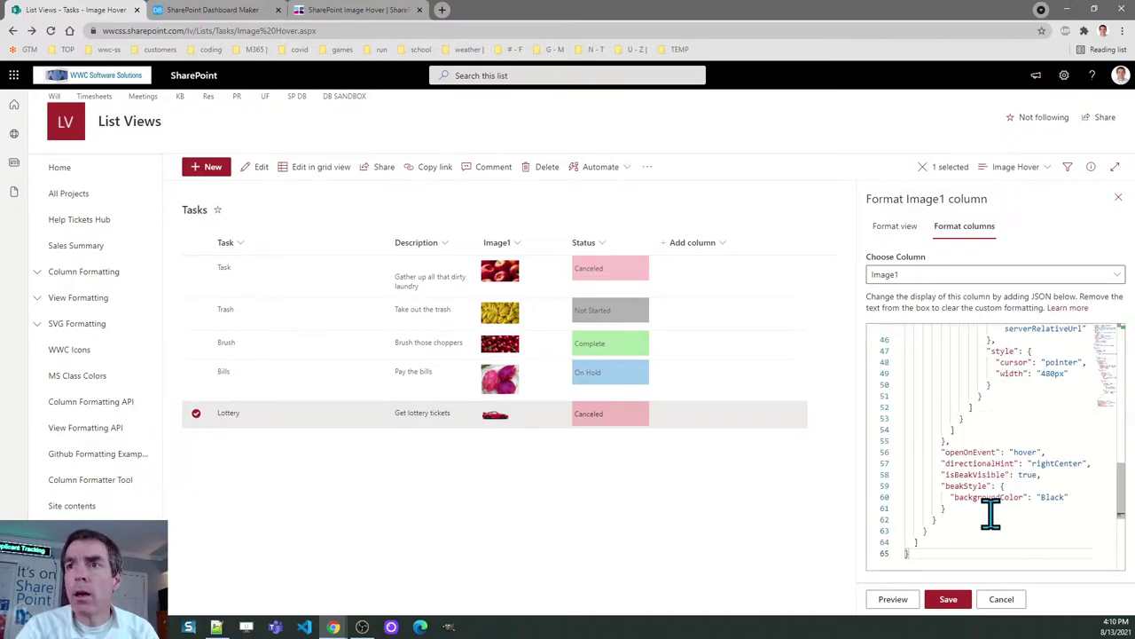
pyautogui.click(947, 600)
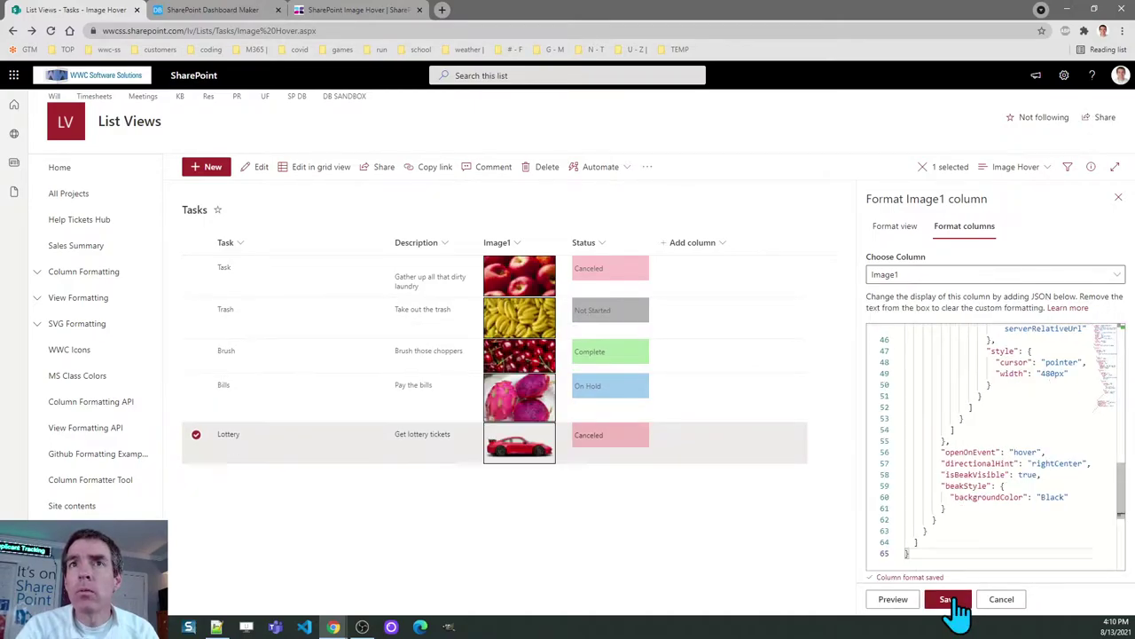
pyautogui.click(1116, 203)
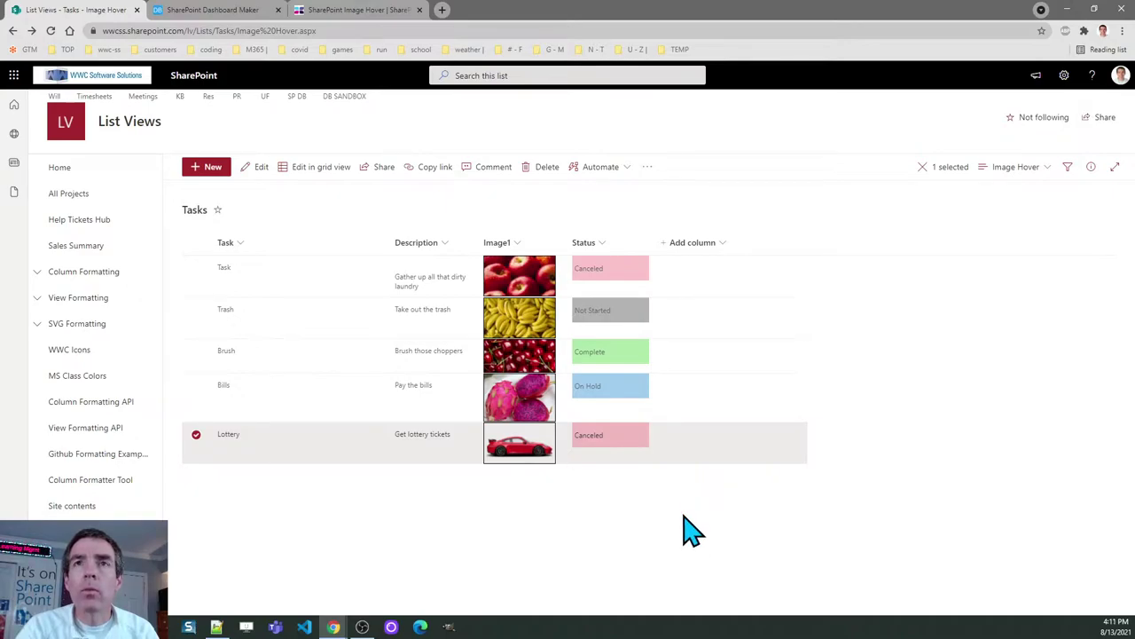
# Step: Check the enlarged image previews in the Image1 column and view the Task row's apples.png at full size
pyautogui.moveTo(519, 288)
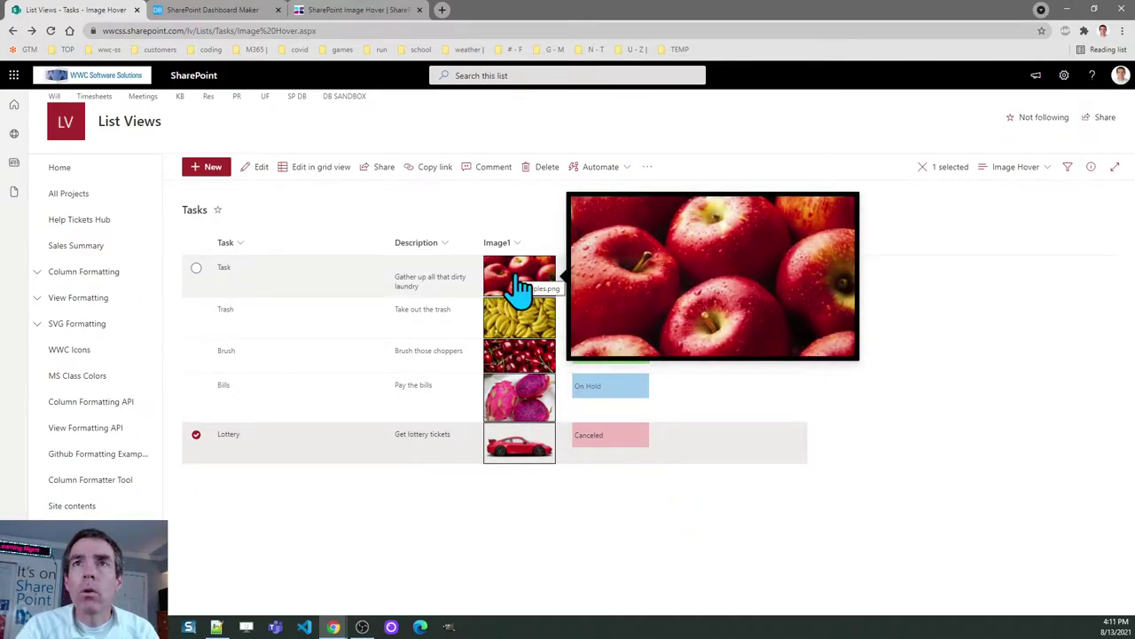
pyautogui.moveTo(521, 330)
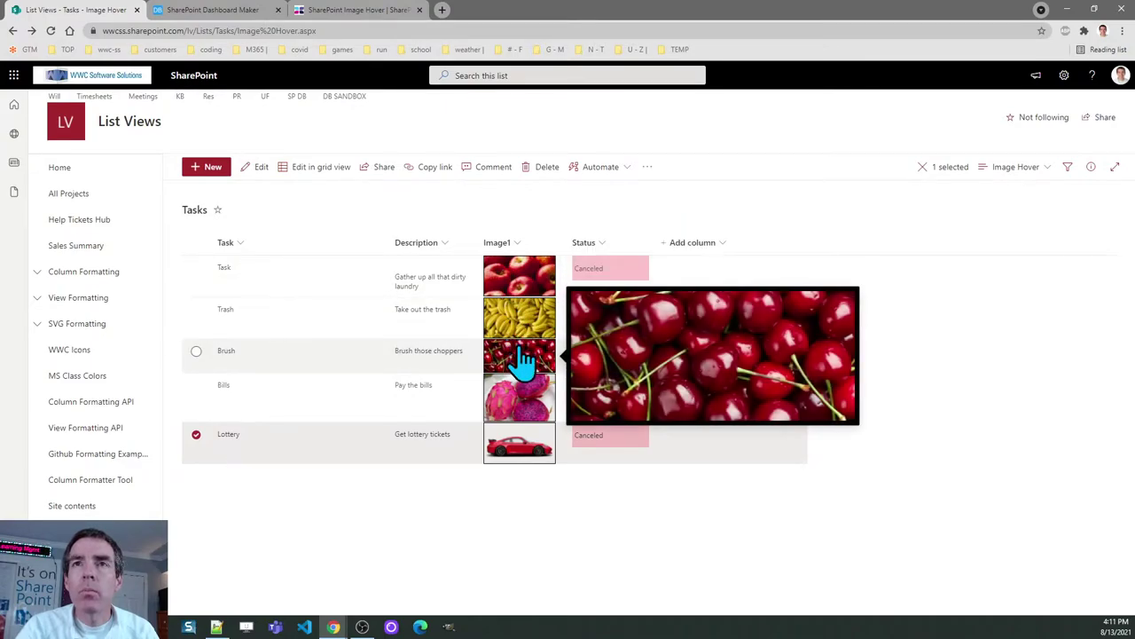
pyautogui.moveTo(521, 399)
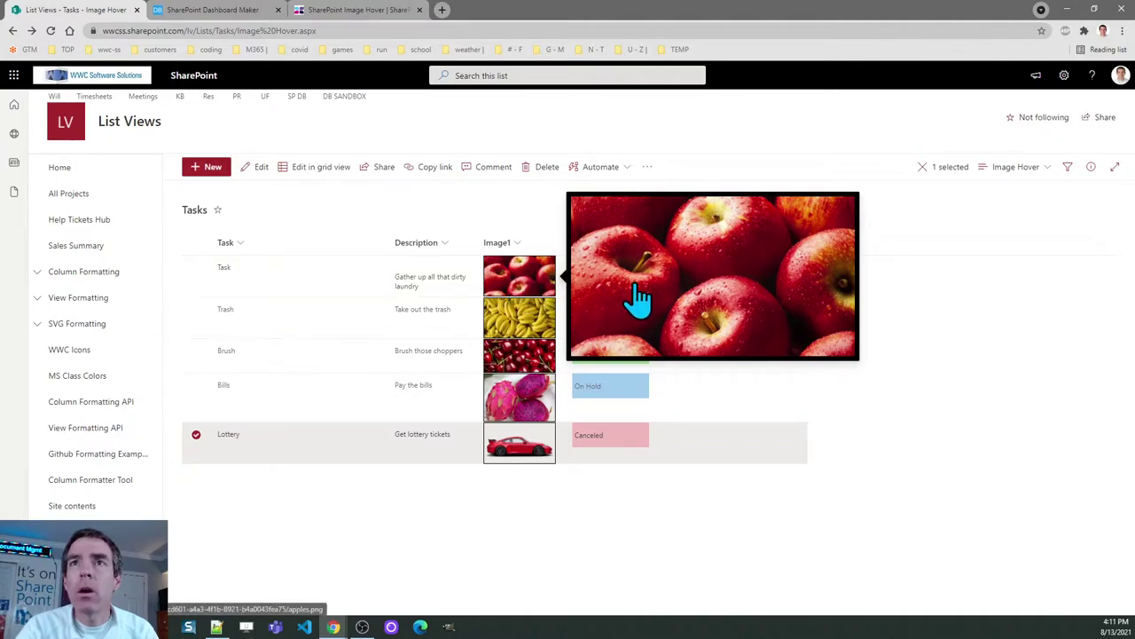
pyautogui.click(680, 284)
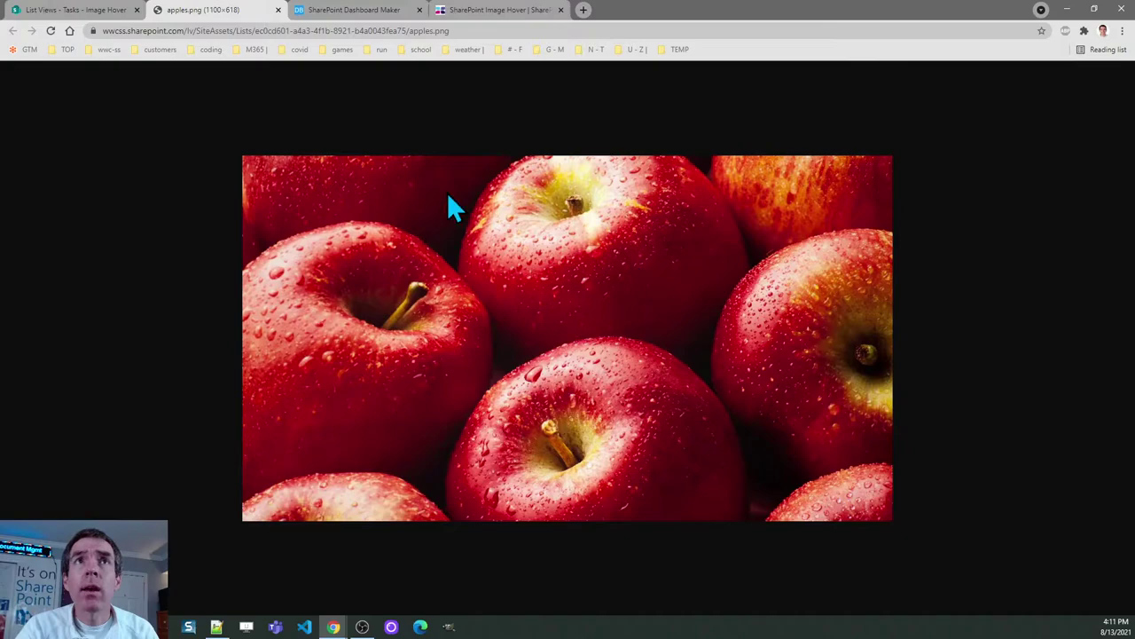
pyautogui.click(278, 12)
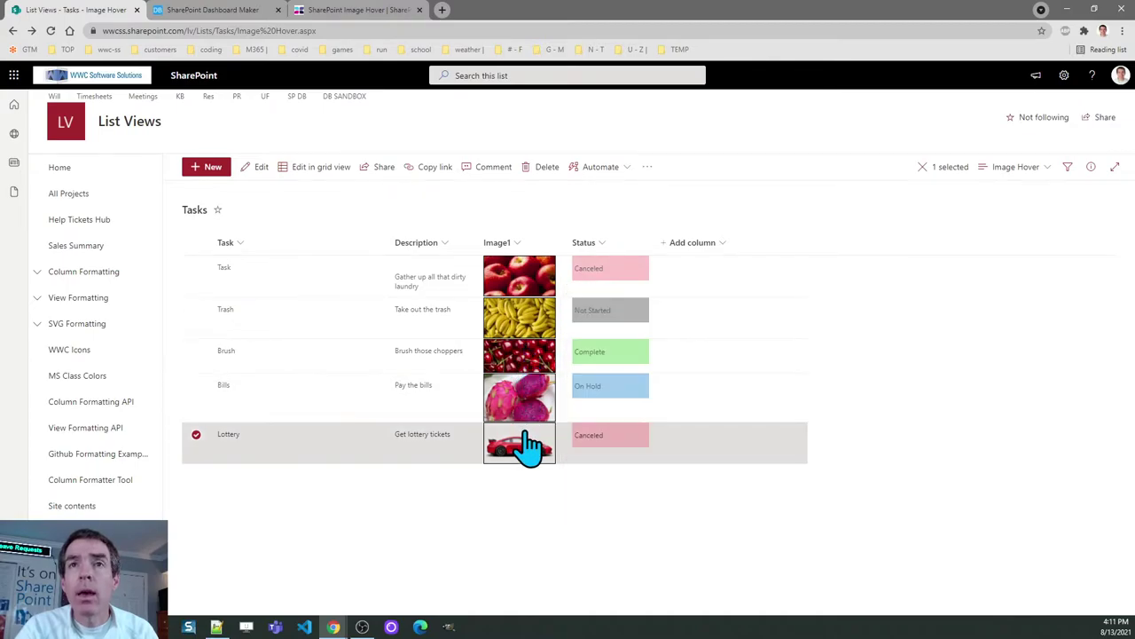
pyautogui.moveTo(529, 447)
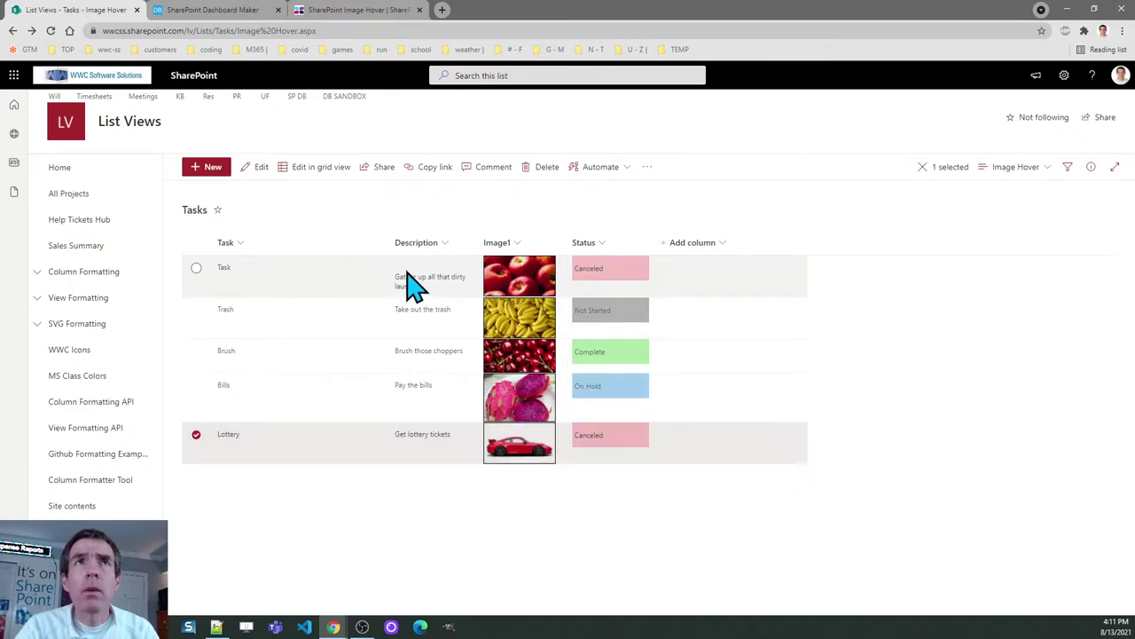
# Step: In SharePoint Dashboard Maker, set the template's thumbnail width to 141, shadow box width to 501, aspect ratio to 1.6 and border color to LimeGreen
pyautogui.click(221, 13)
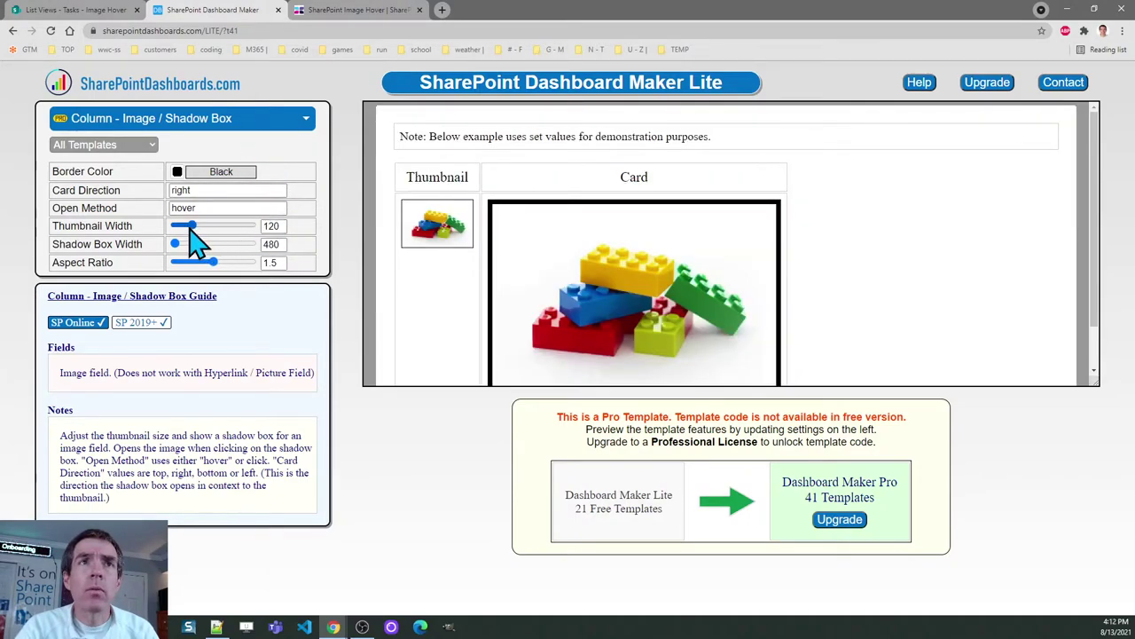
pyautogui.moveTo(195, 228); pyautogui.dragTo(237, 243)
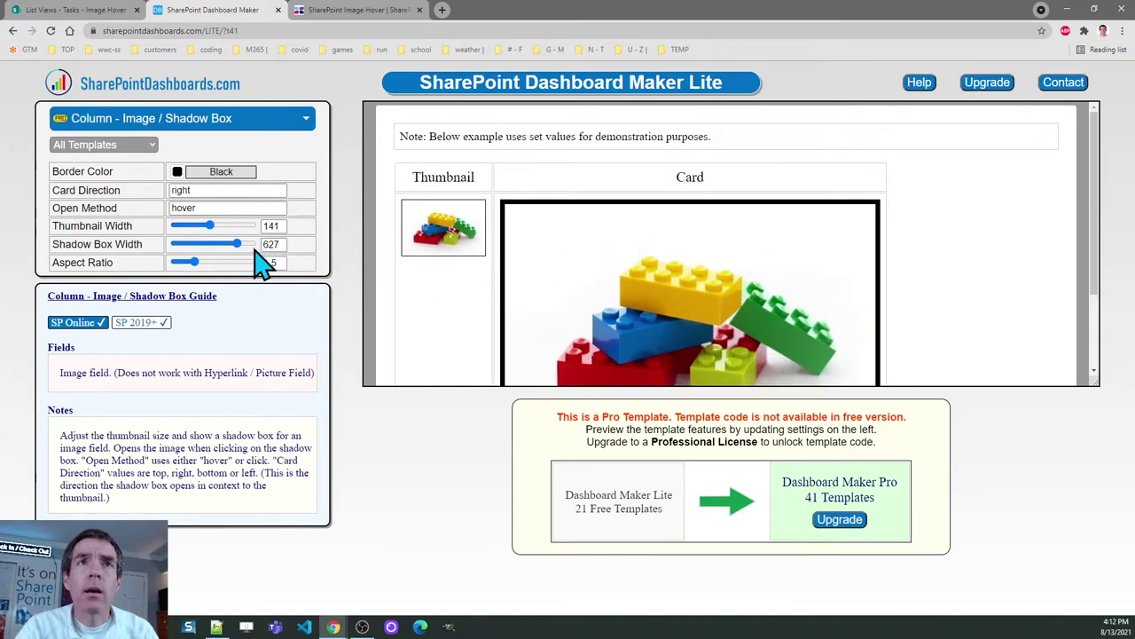
pyautogui.moveTo(238, 246); pyautogui.dragTo(197, 264)
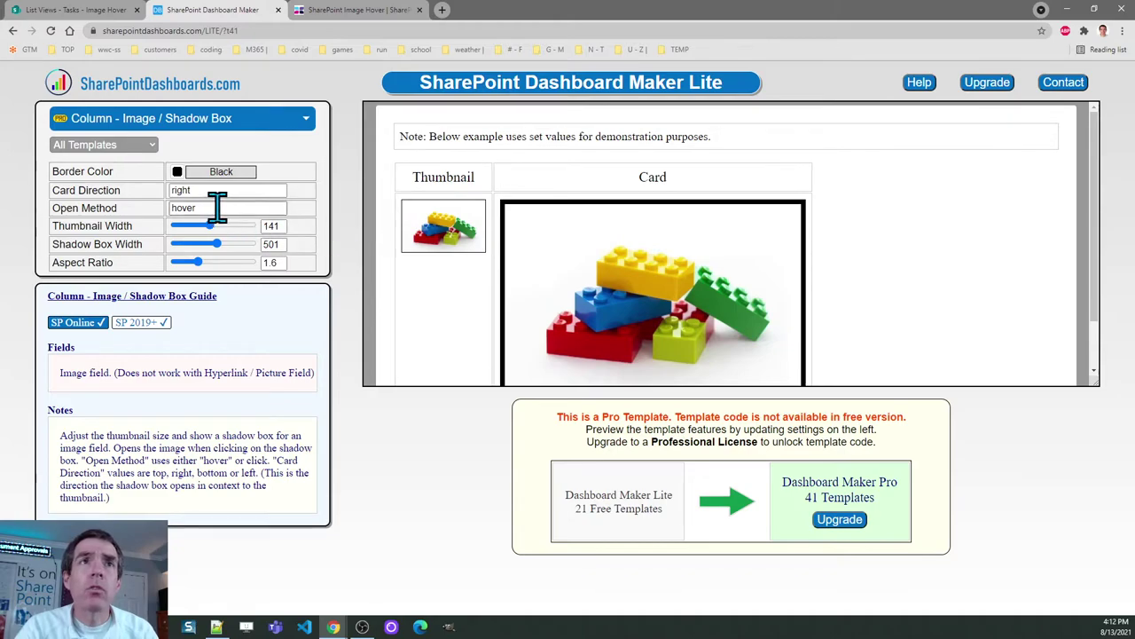
pyautogui.click(177, 171)
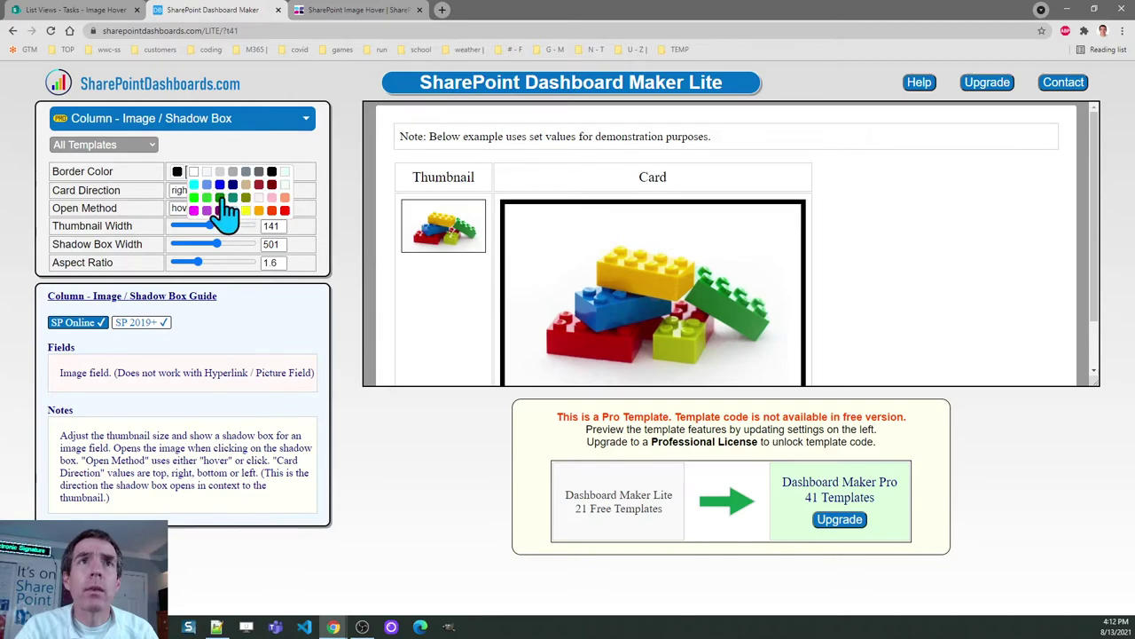
pyautogui.click(210, 197)
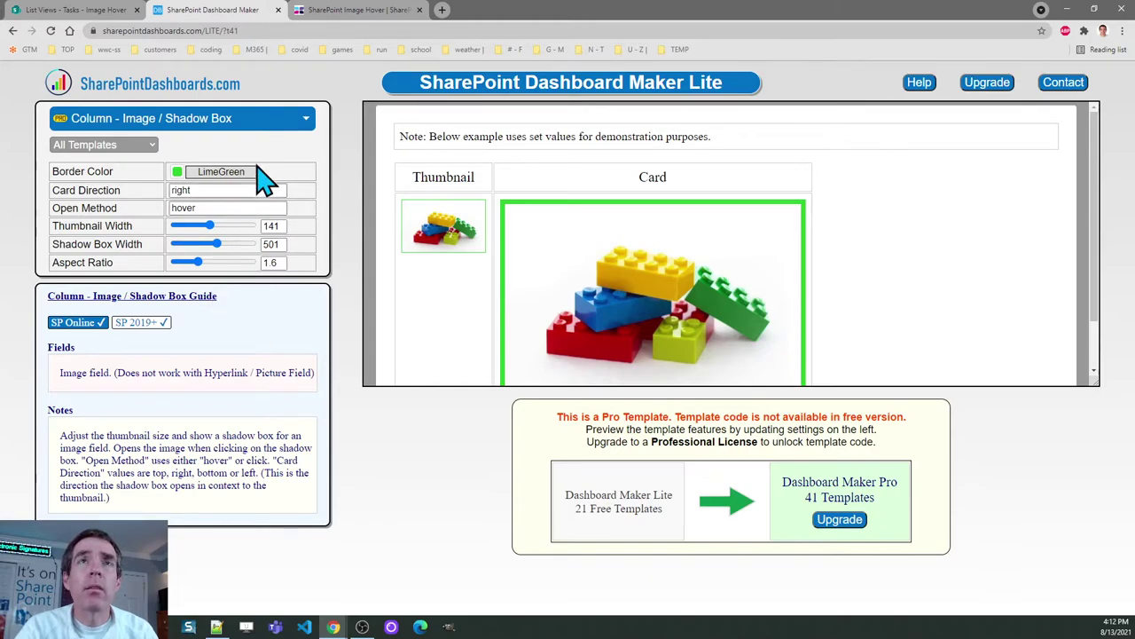
# Step: Revisit the Image Shadow Box JSON on the SharePoint Image Hover page and return to the Tasks list
pyautogui.click(344, 11)
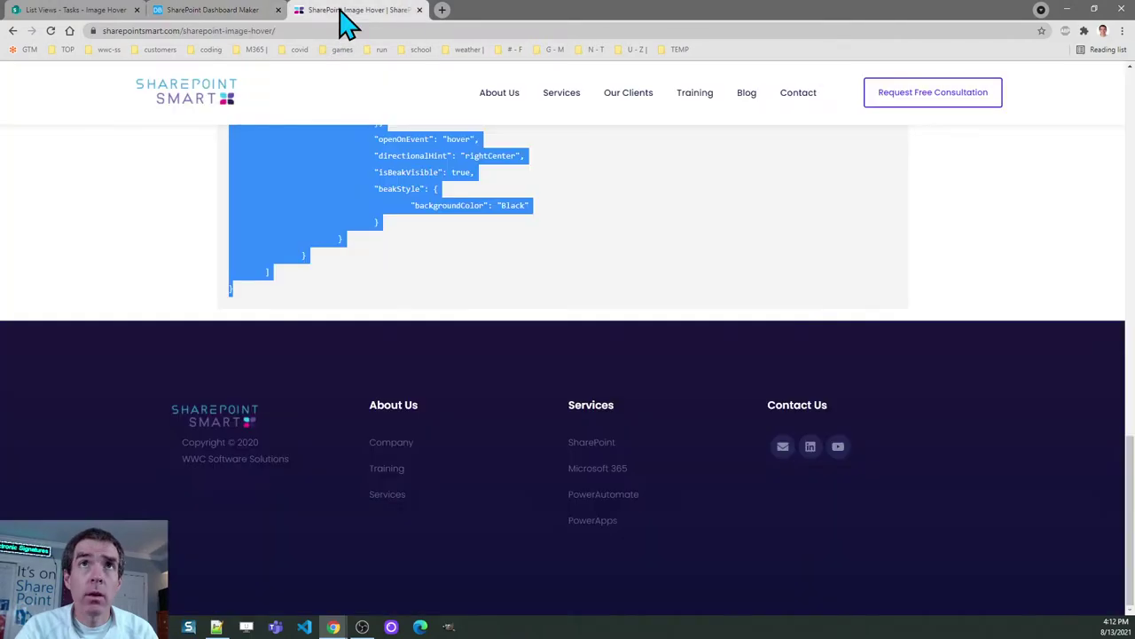
pyautogui.moveTo(1130, 493); pyautogui.dragTo(1130, 122)
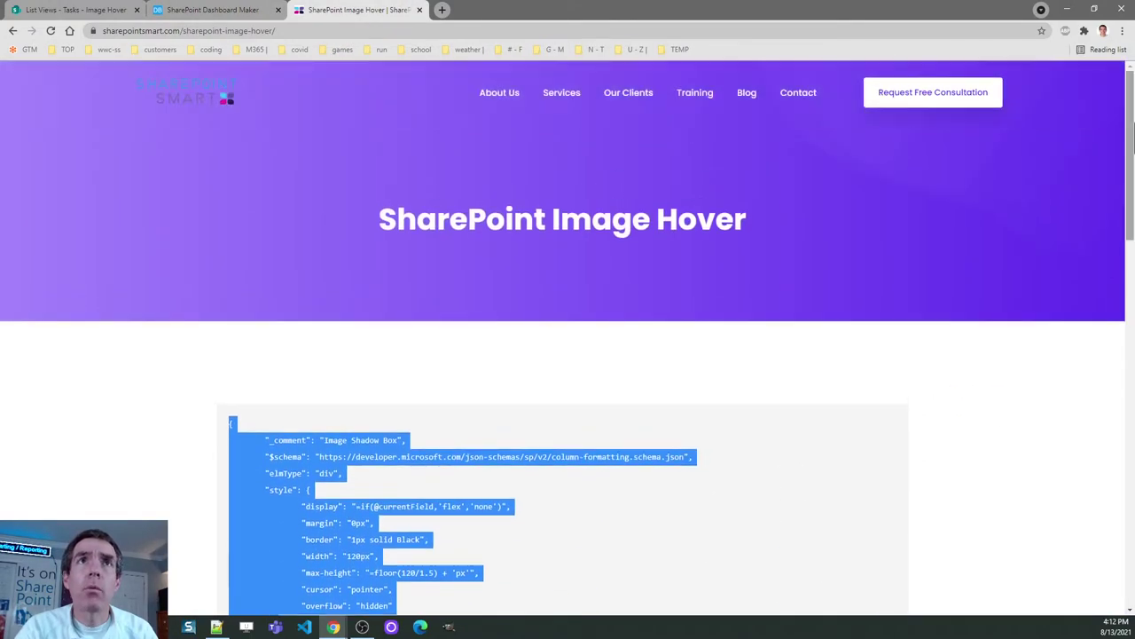
pyautogui.click(91, 11)
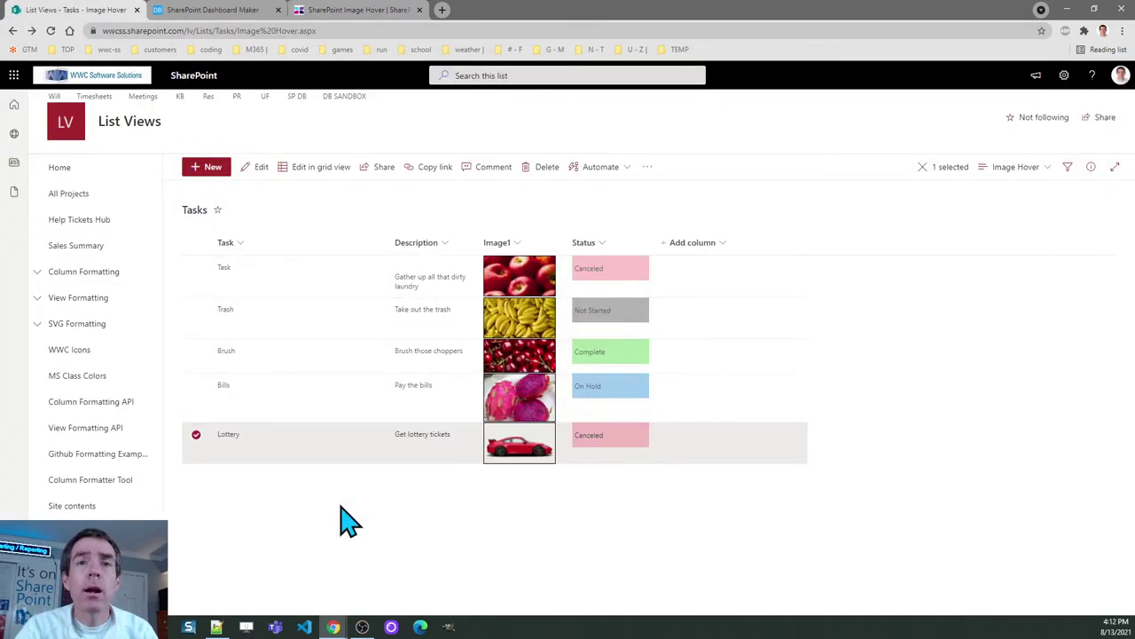
# Step: Switch to the Reservations site's Resources list and check the enlarged picture previews of the vehicles
pyautogui.moveTo(334, 626)
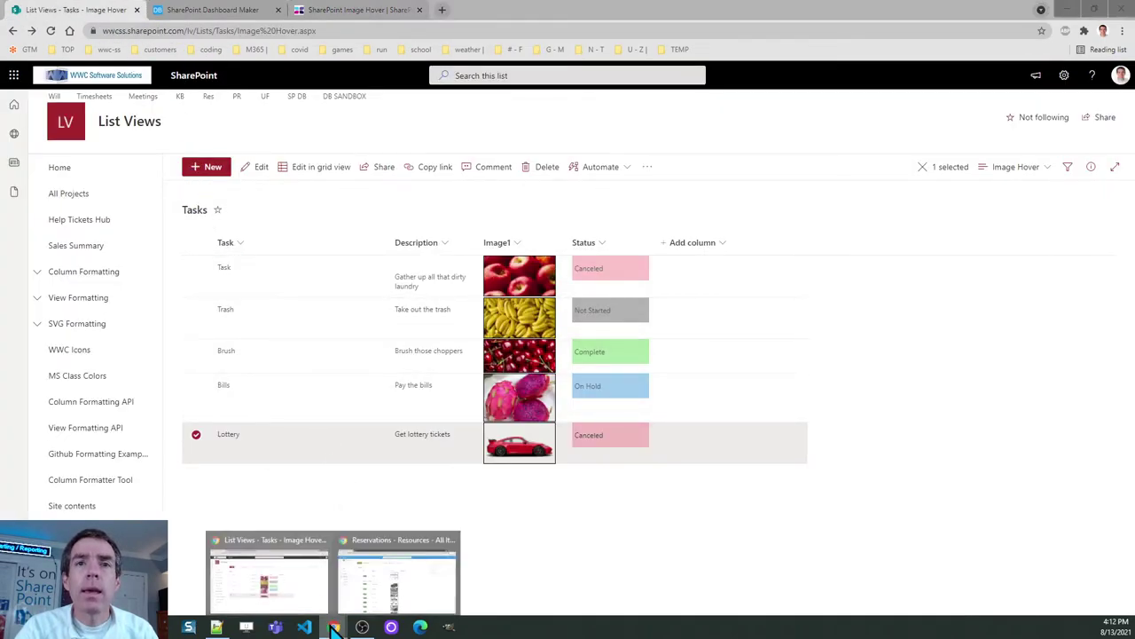
pyautogui.click(399, 557)
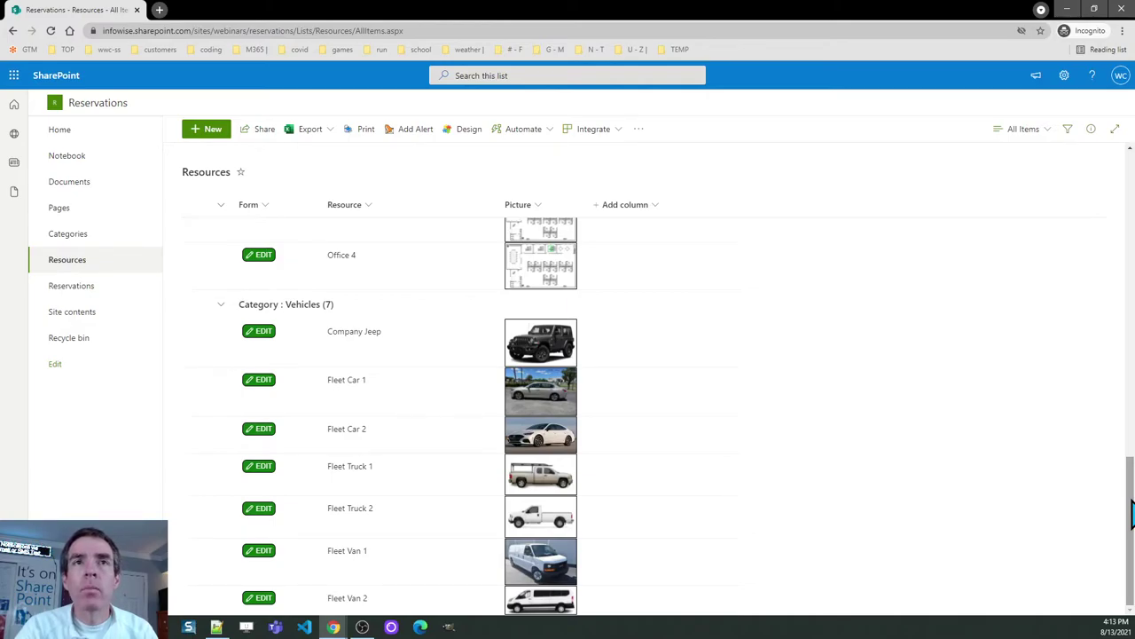
pyautogui.moveTo(539, 349)
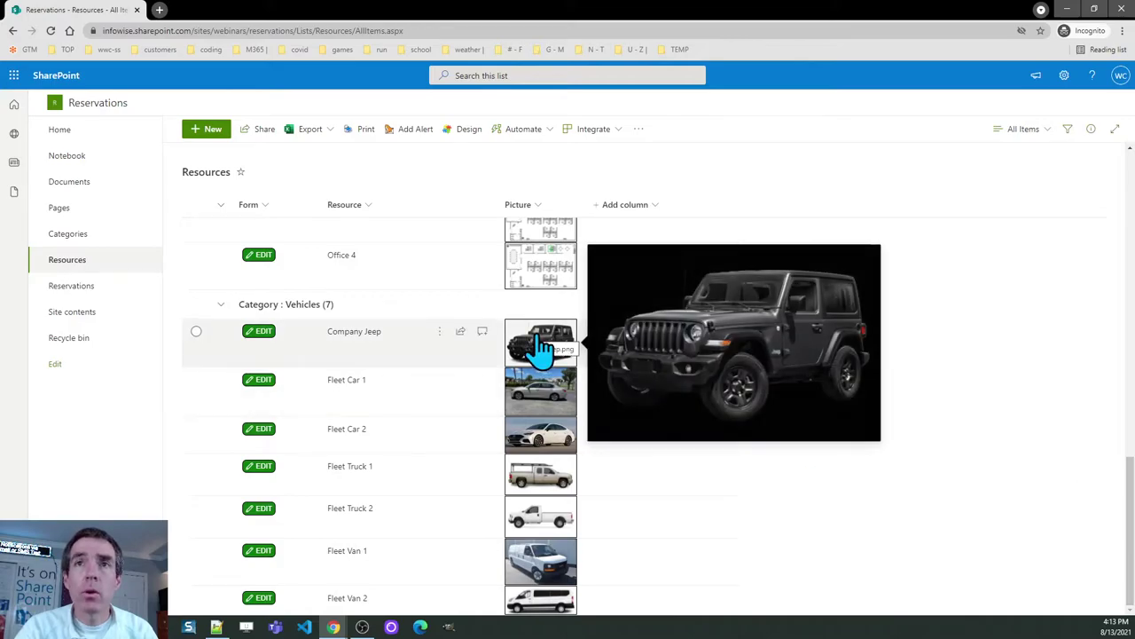
pyautogui.moveTo(535, 396)
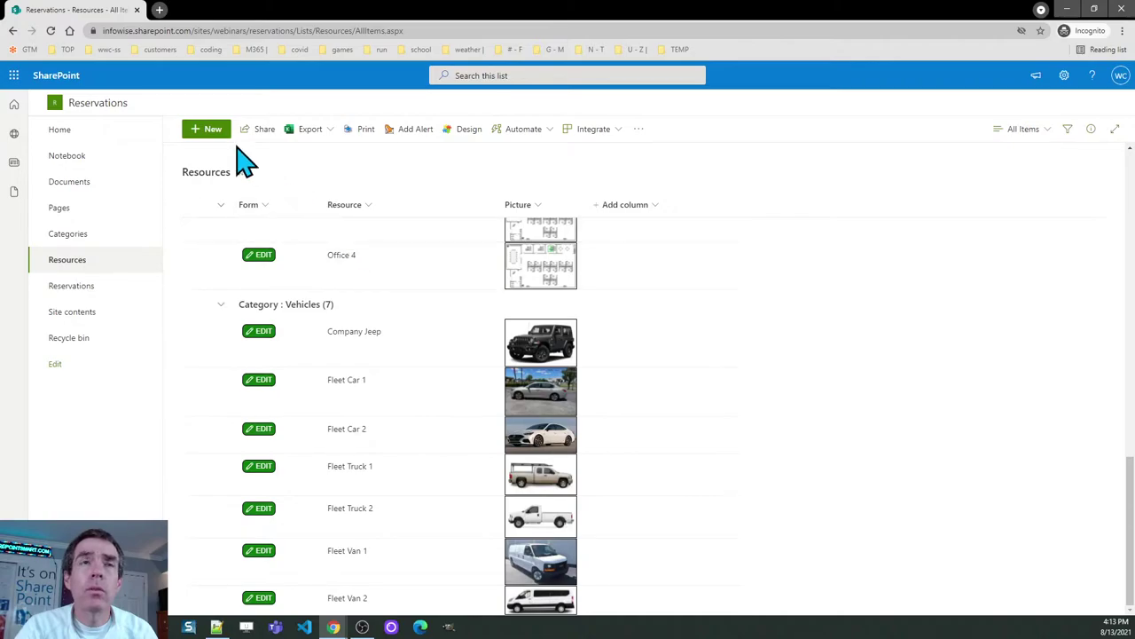
# Step: Start a new item in the Resources list and set its category to Vehicles
pyautogui.click(212, 129)
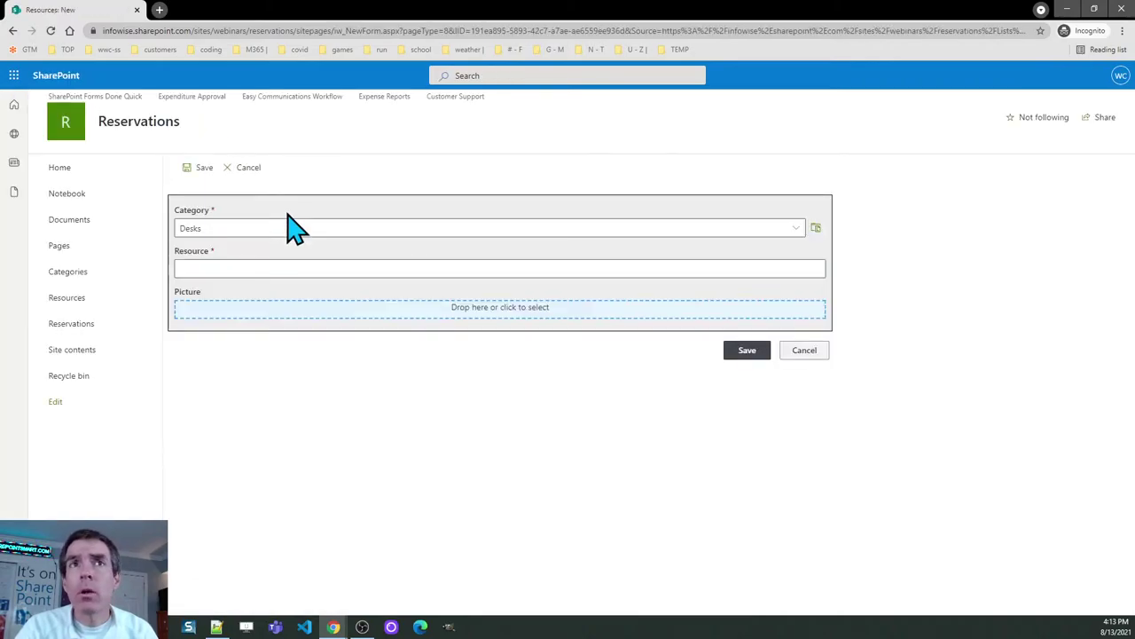
pyautogui.click(222, 227)
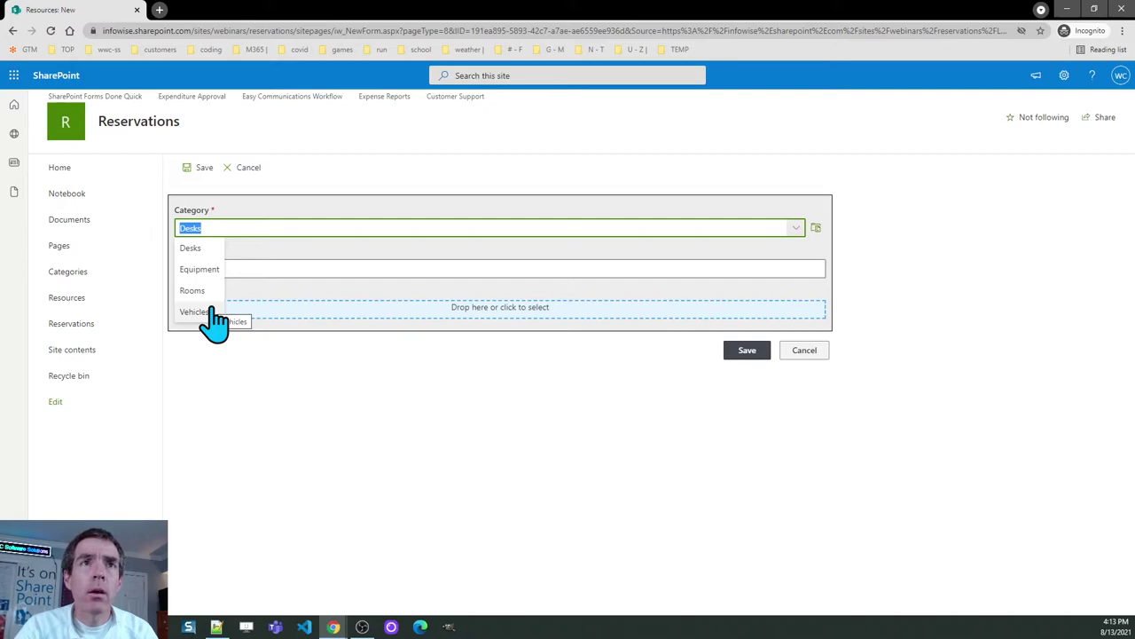
pyautogui.click(202, 315)
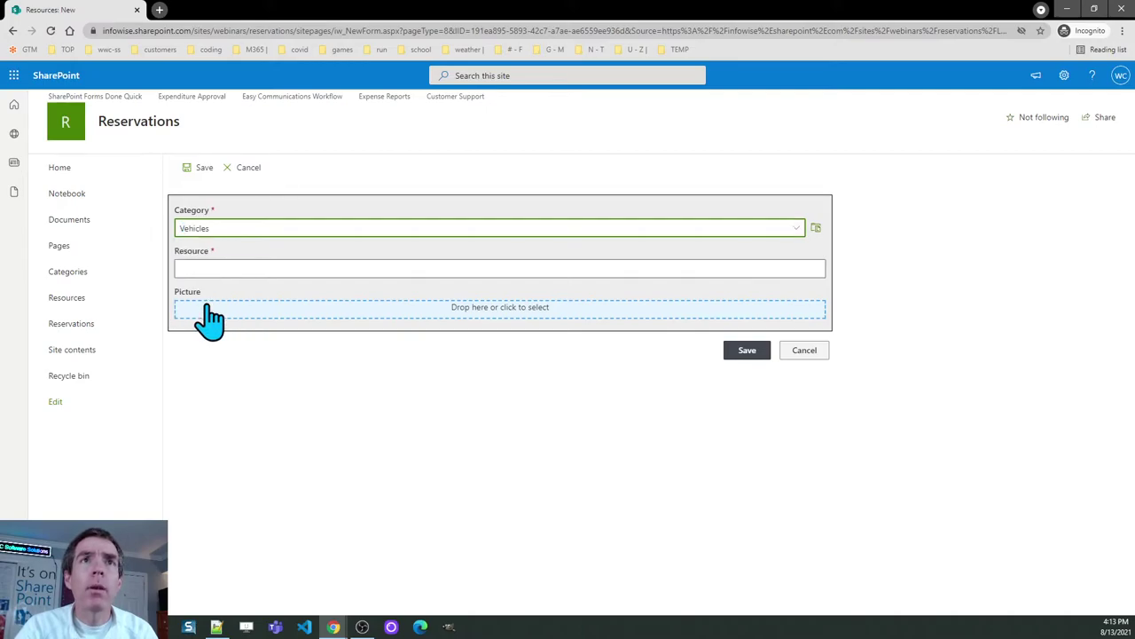
# Step: Name the new vehicle resource Lambo, attach lambo.jpg from the Desktop as its picture, and save the item
pyautogui.click(224, 271)
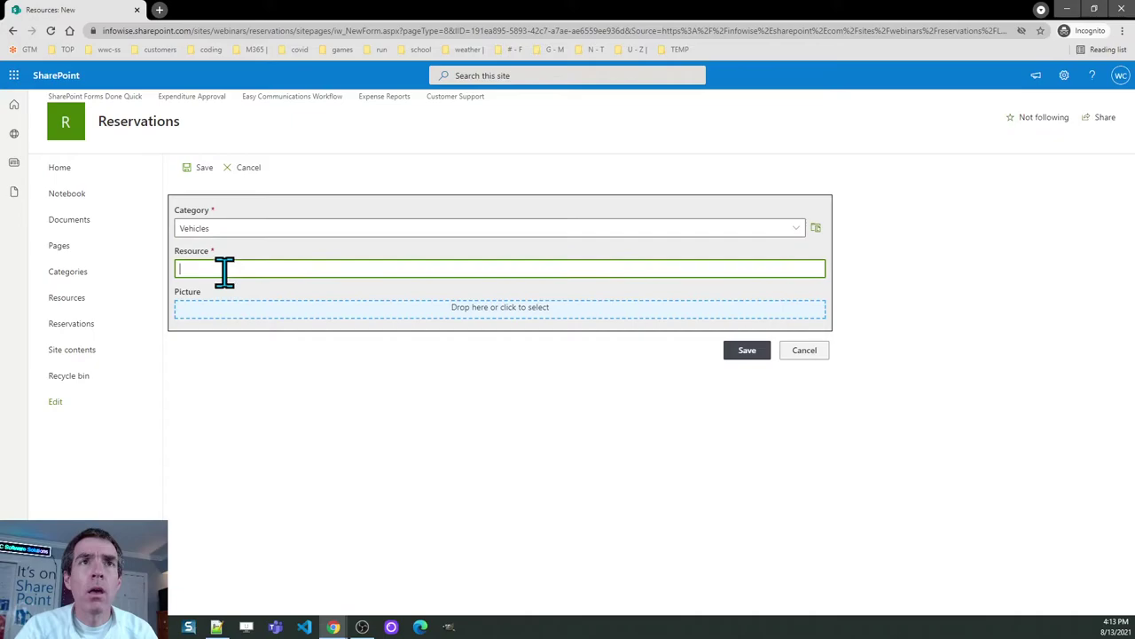
pyautogui.write('Lambo')
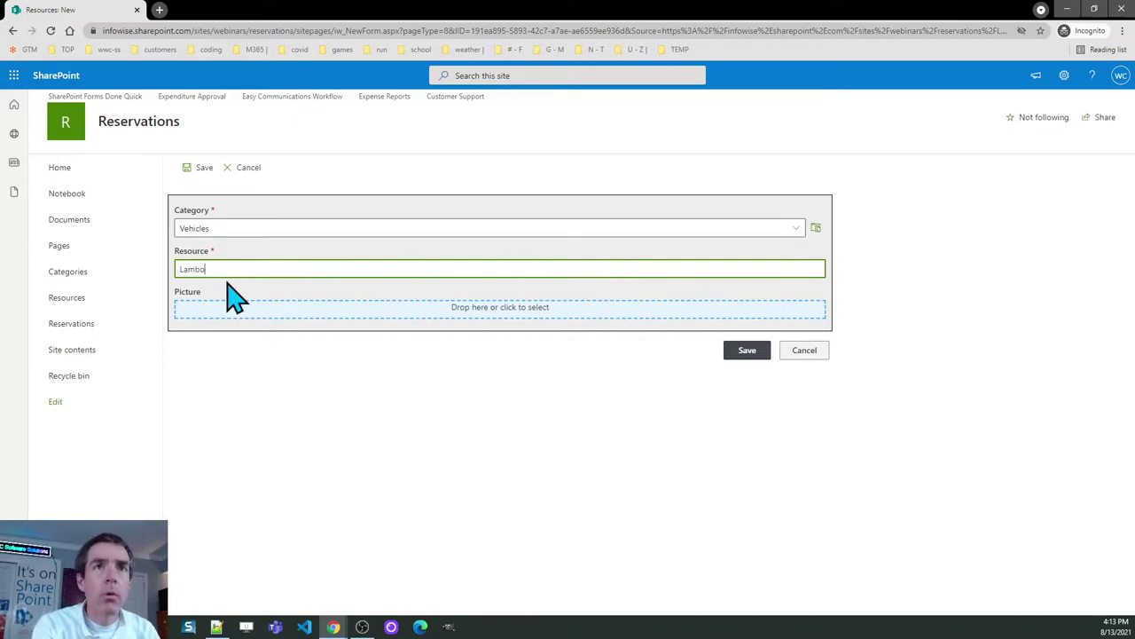
pyautogui.click(471, 319)
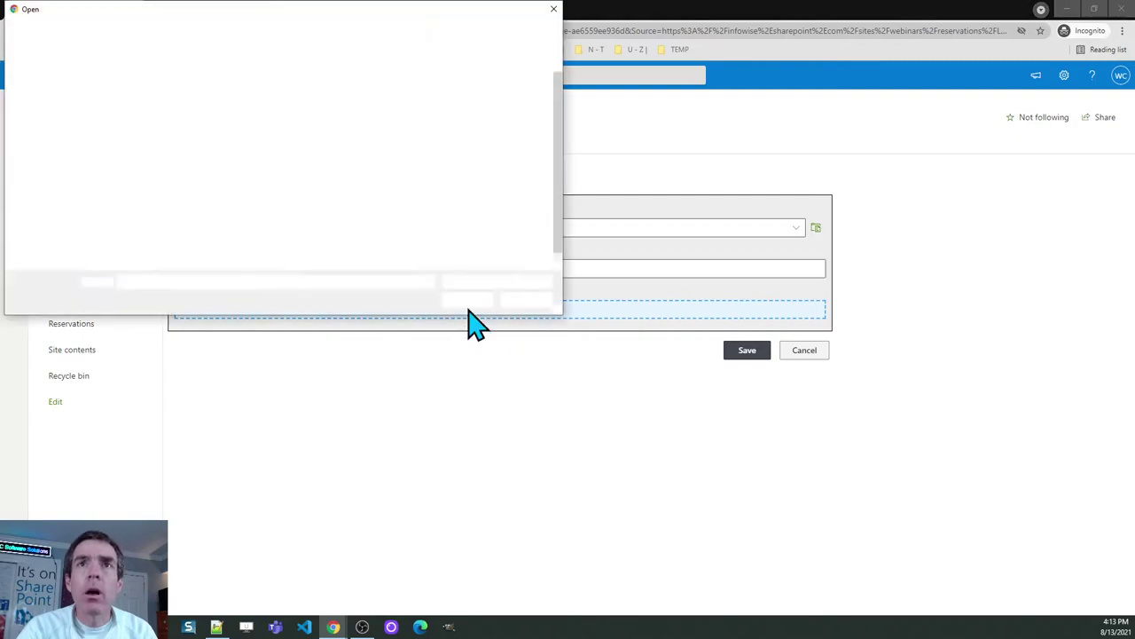
pyautogui.click(145, 249)
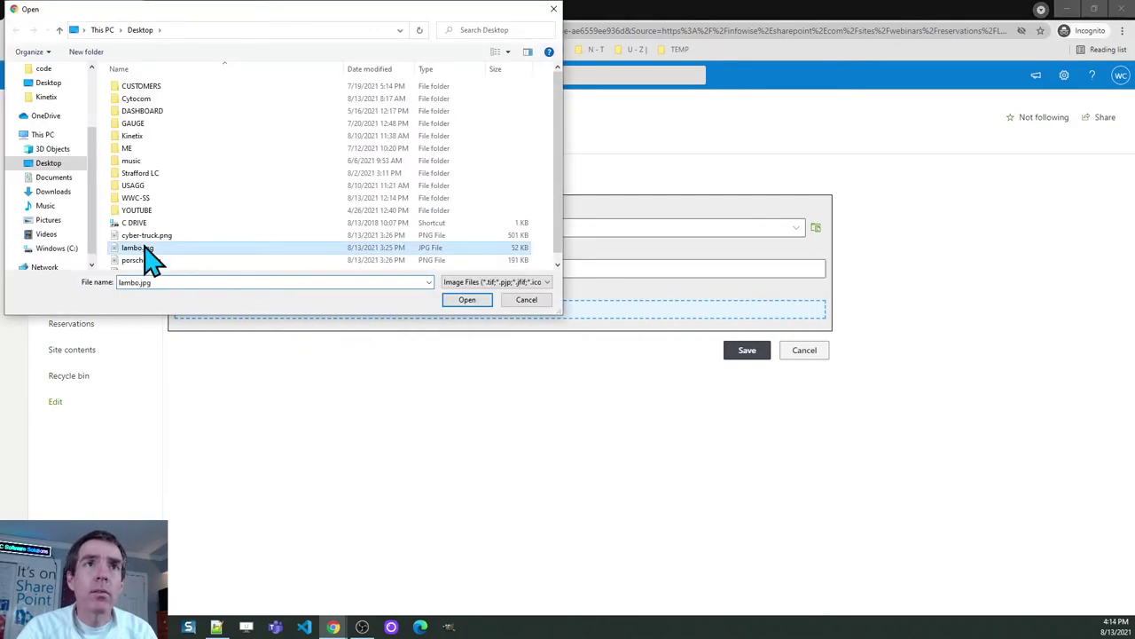
pyautogui.click(466, 300)
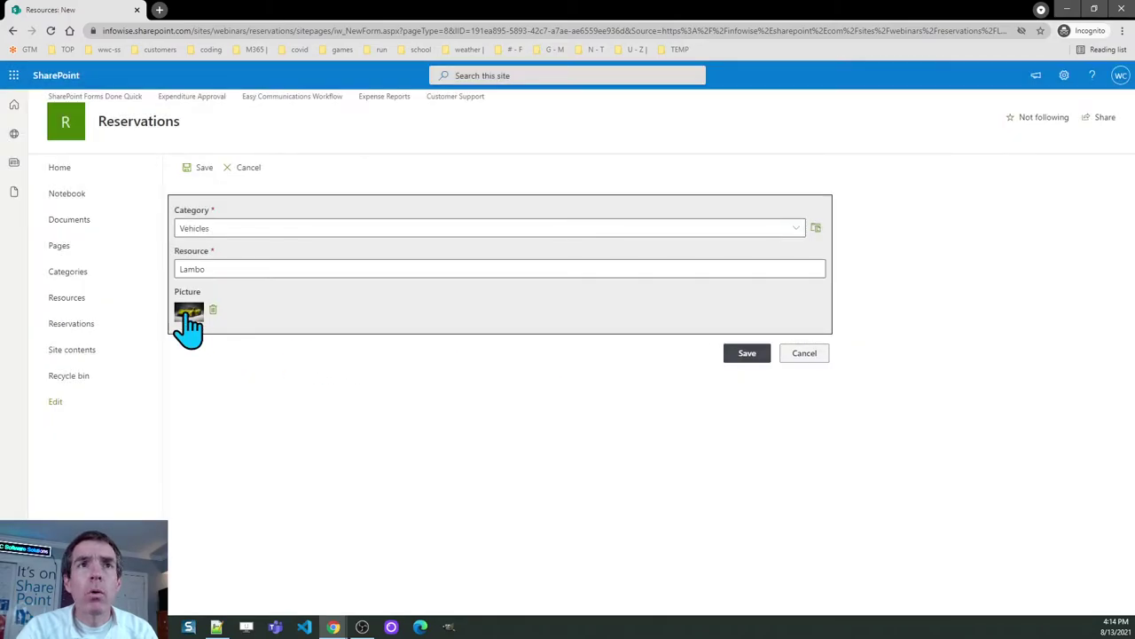
pyautogui.click(745, 356)
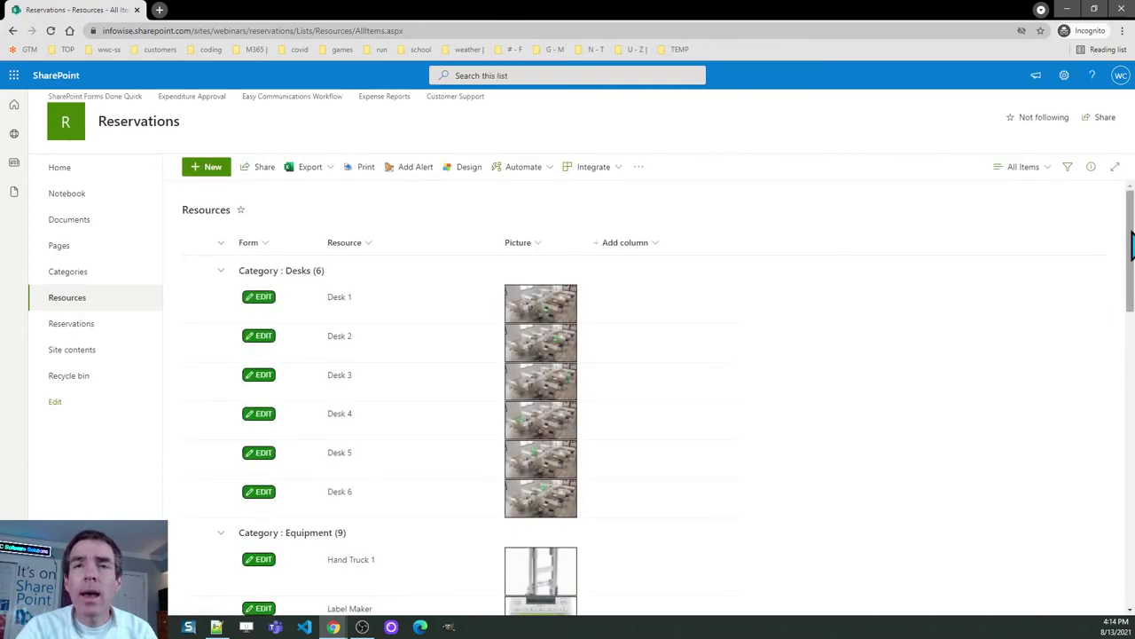
# Step: Check the enlarged picture preview of the Lambo item in the Vehicles group of the Resources list
pyautogui.scroll(-15, 1132, 244)
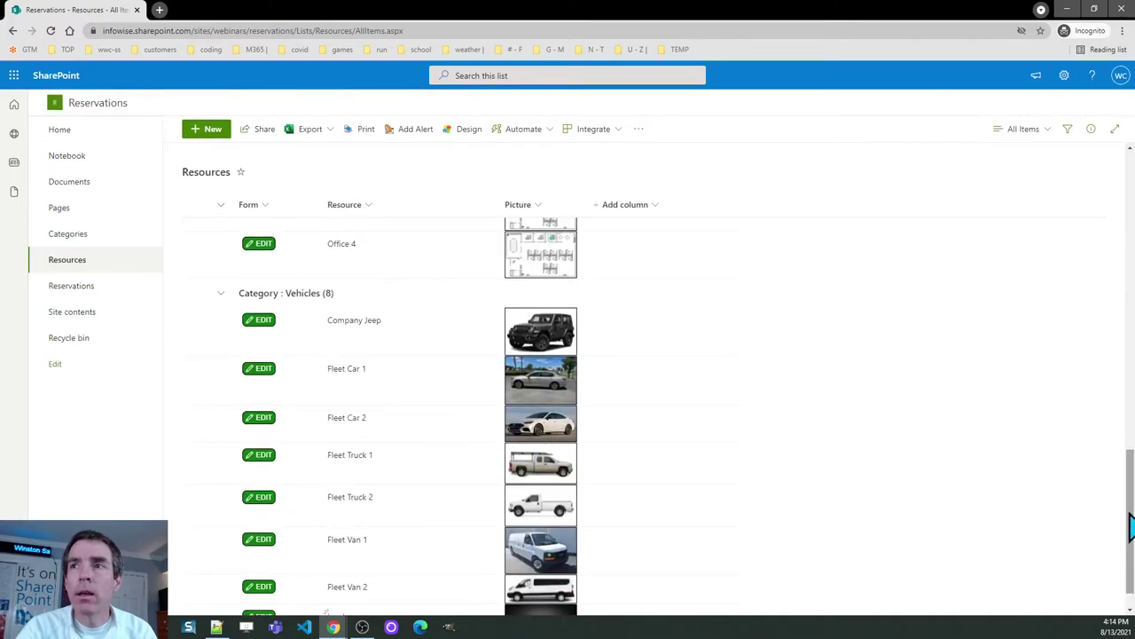
pyautogui.scroll(-1, 850, 575)
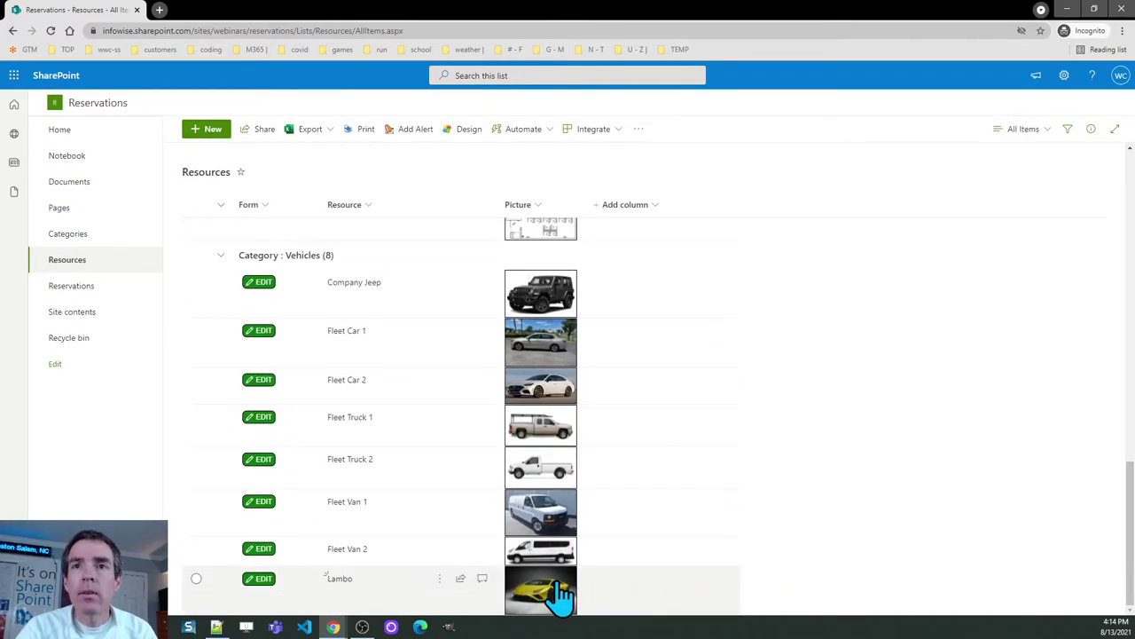
pyautogui.moveTo(563, 592)
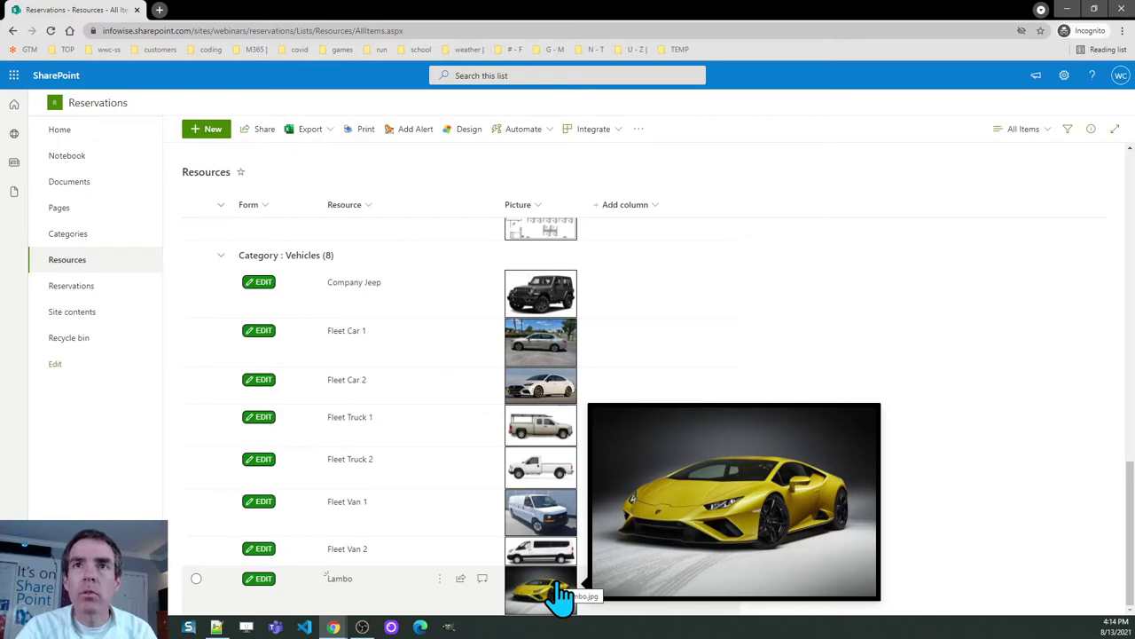
pyautogui.moveTo(557, 355)
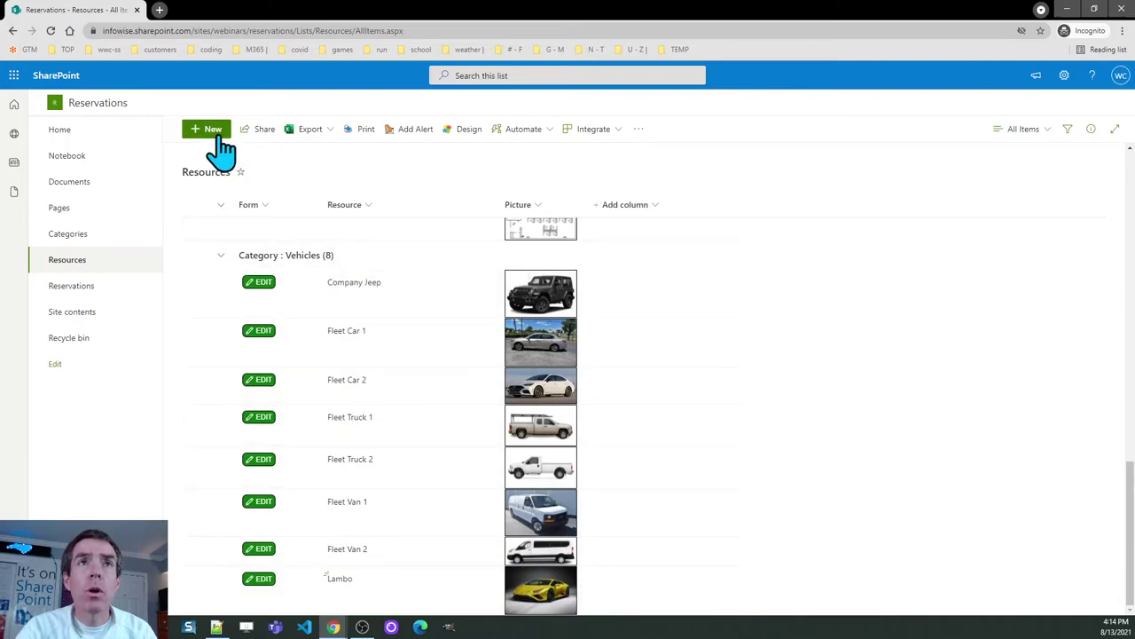
# Step: Add a Vehicles resource named Cyber Truck with cyber-truck.png as its picture and save it
pyautogui.click(214, 129)
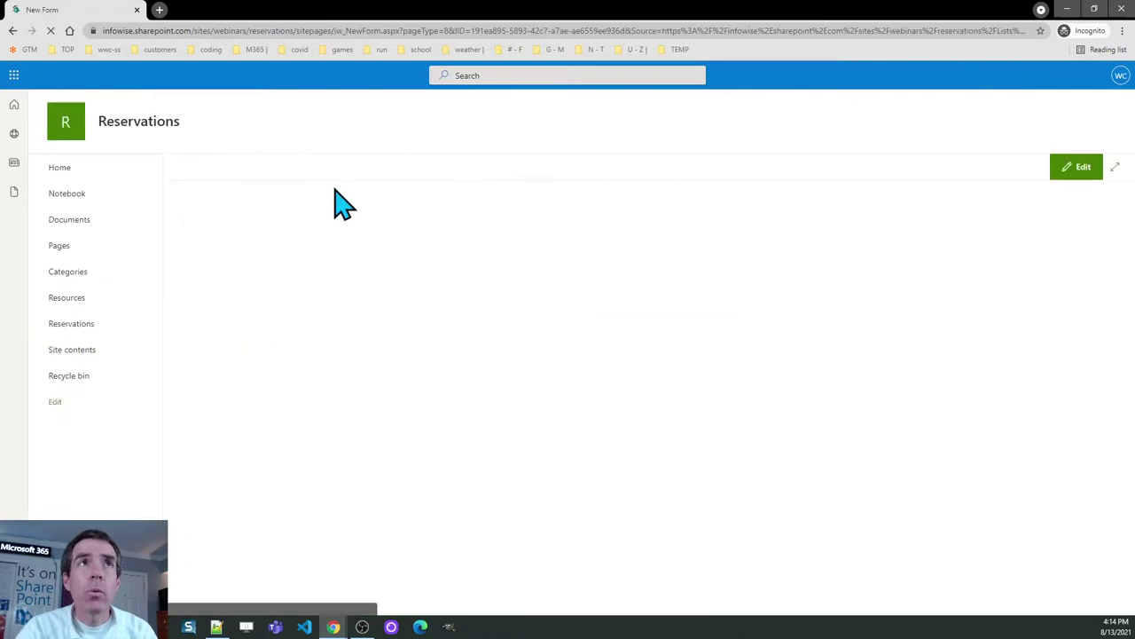
pyautogui.click(255, 228)
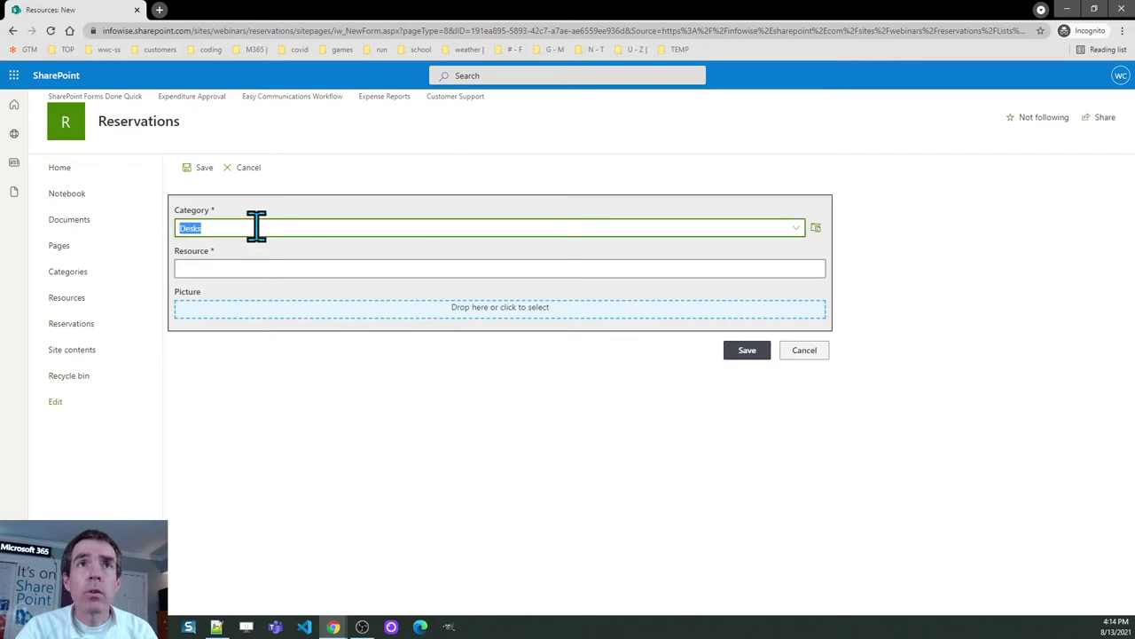
pyautogui.click(197, 312)
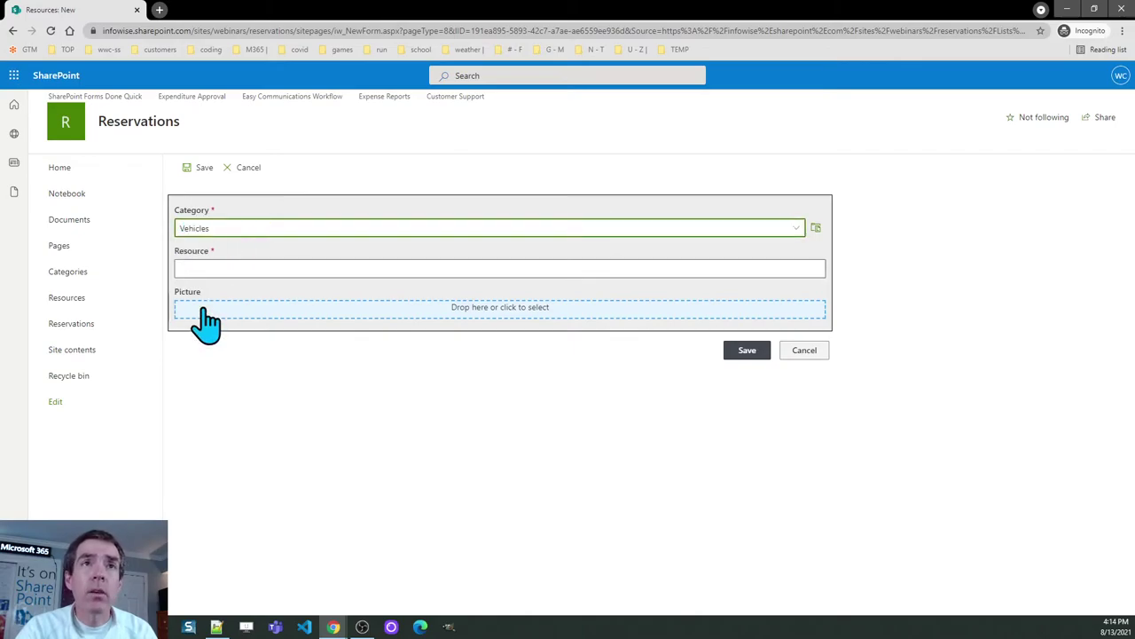
pyautogui.click(237, 266)
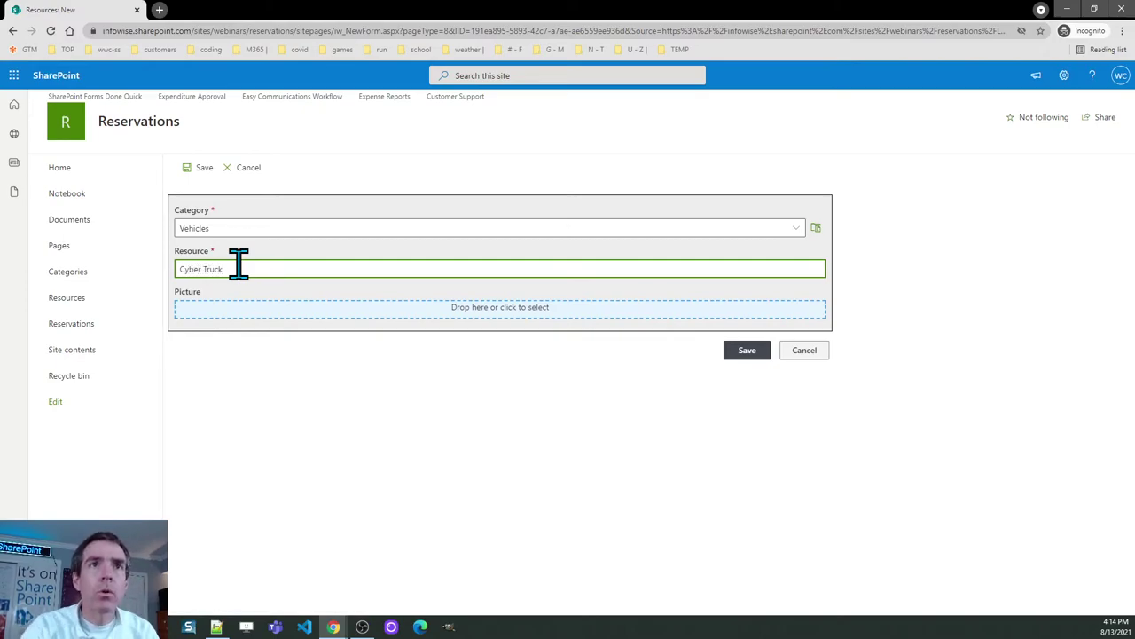
pyautogui.click(462, 309)
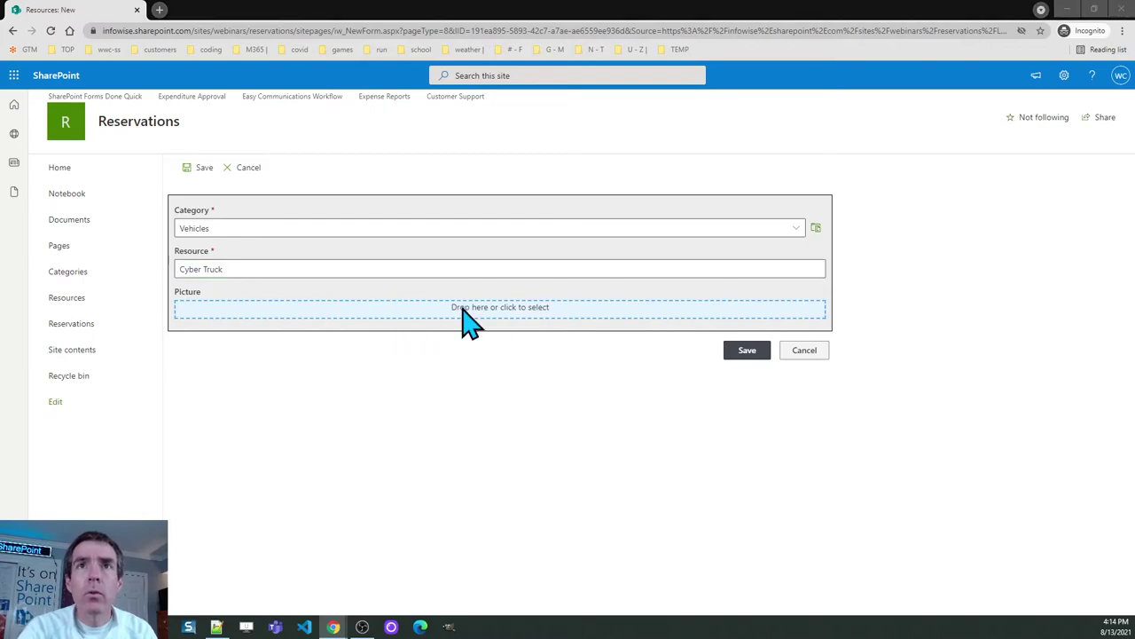
pyautogui.click(168, 235)
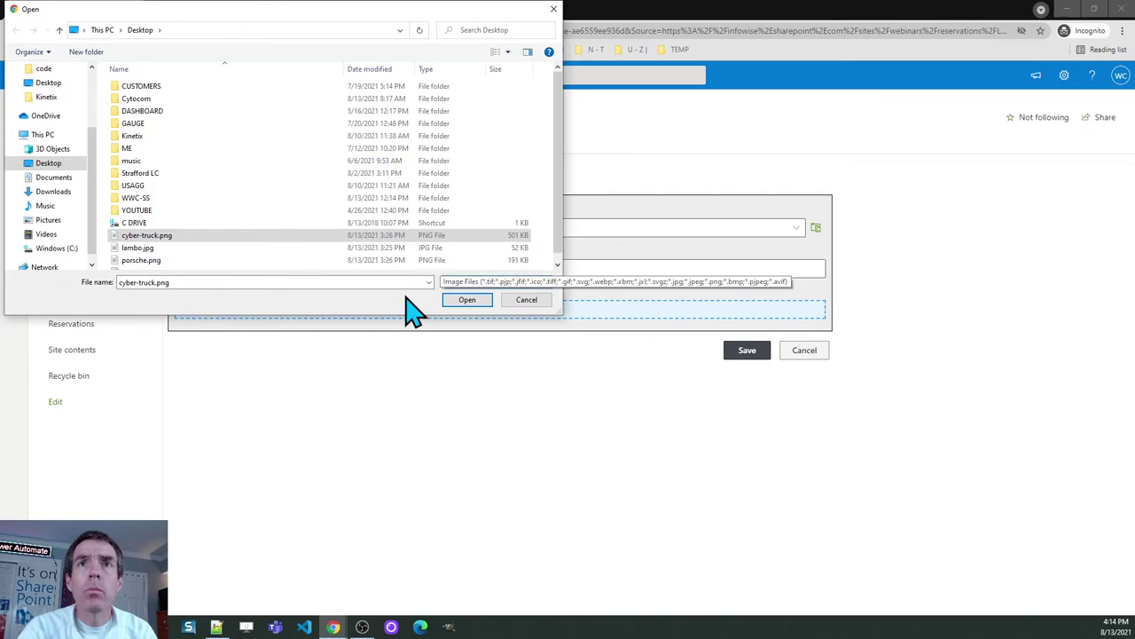
pyautogui.click(467, 302)
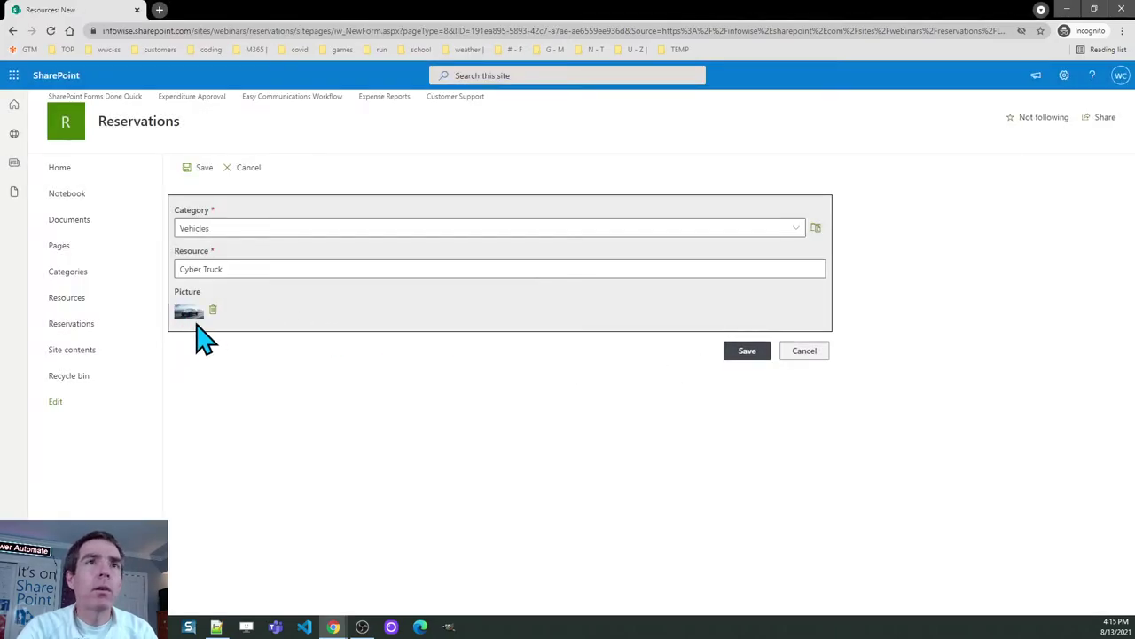
pyautogui.click(747, 353)
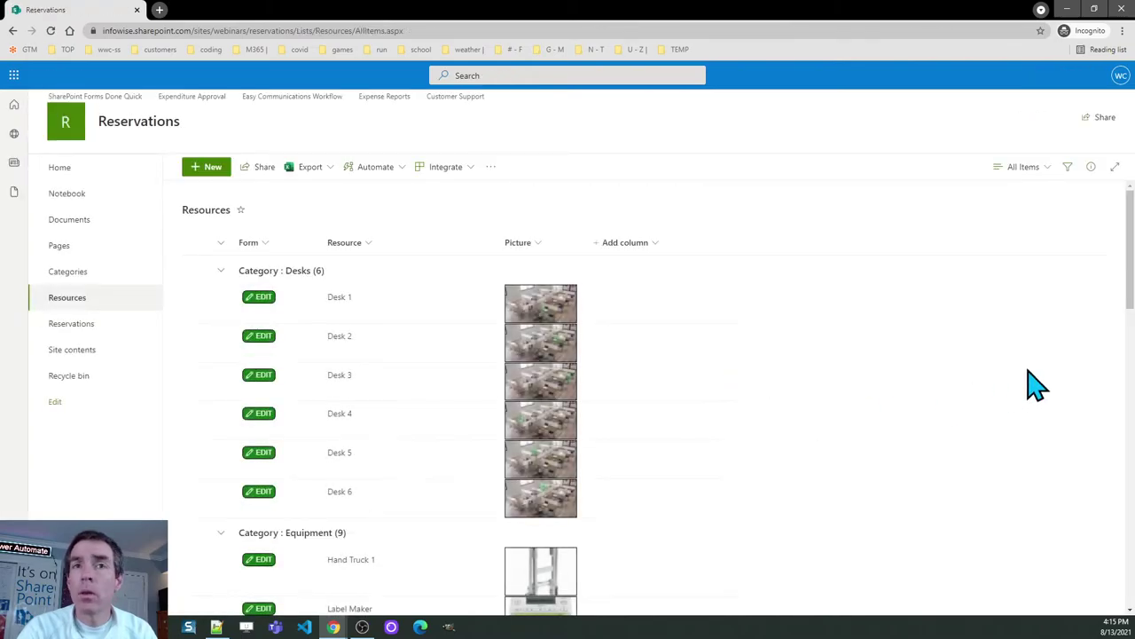
# Step: Check the Cyber Truck's enlarged picture preview in the Resources list and view its image in the edit form without saving
pyautogui.moveTo(1131, 279); pyautogui.dragTo(1130, 604)
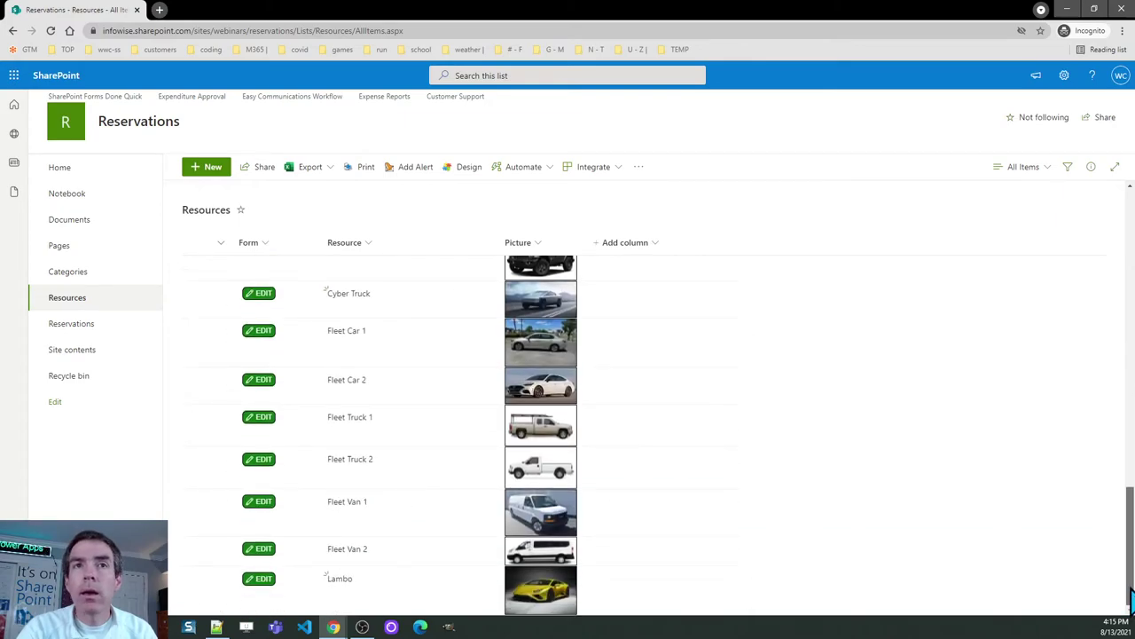
pyautogui.scroll(1, 1131, 599)
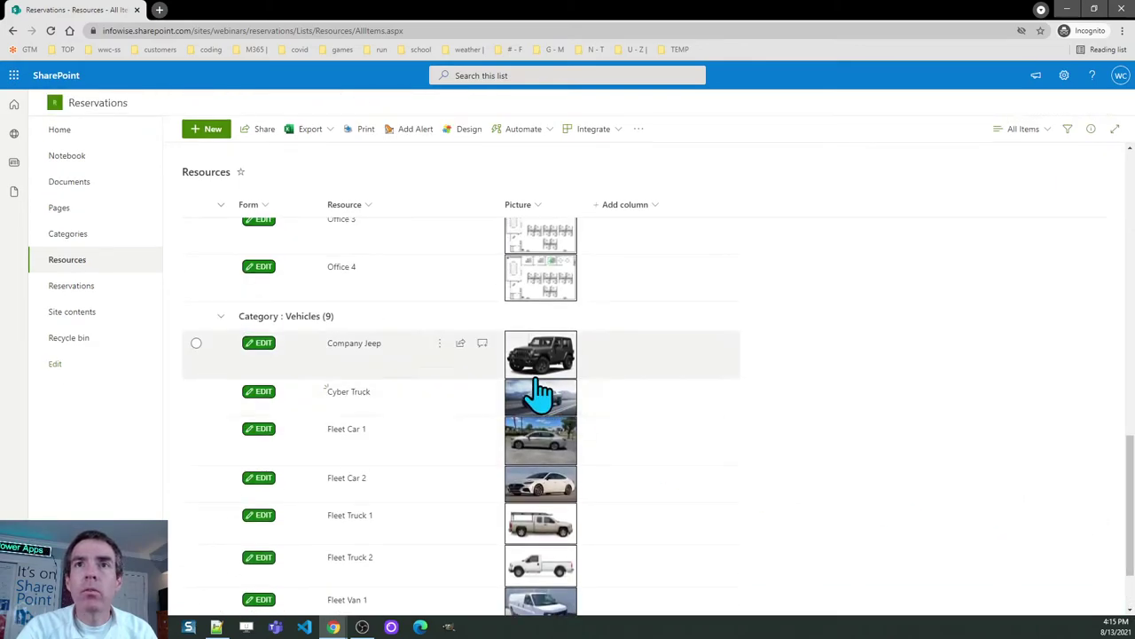
pyautogui.moveTo(530, 397)
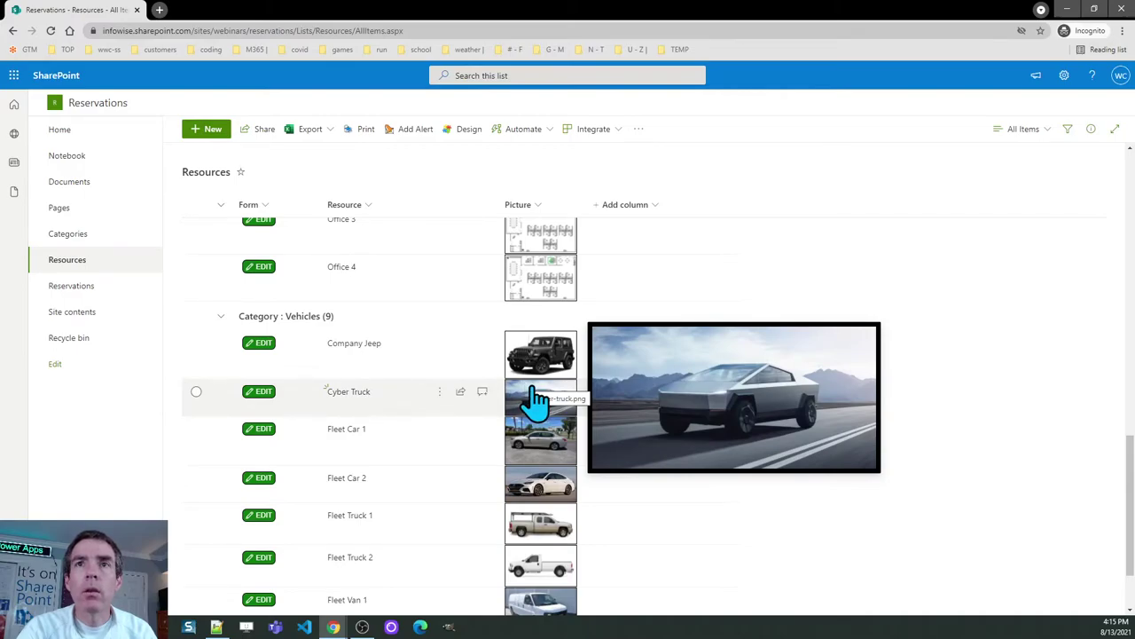
pyautogui.click(266, 392)
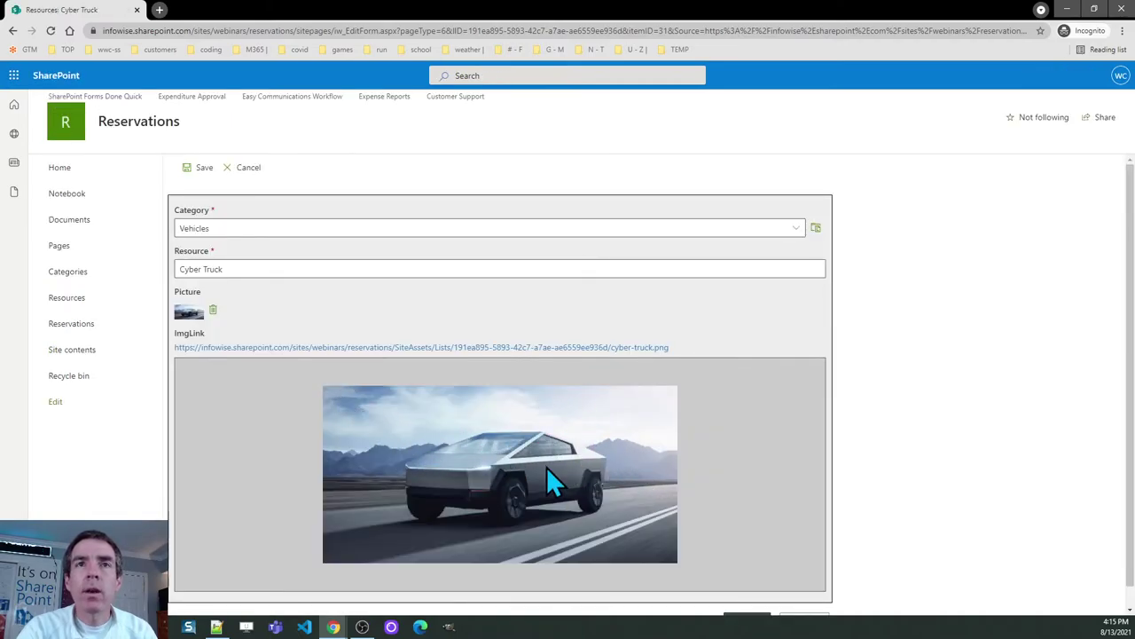
pyautogui.click(246, 168)
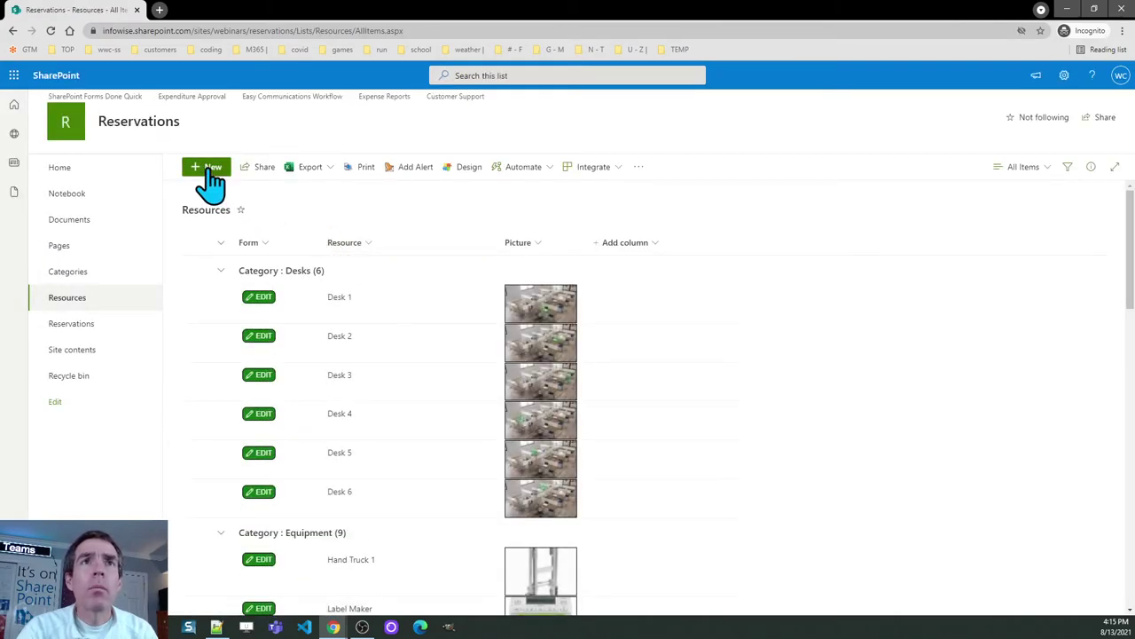
# Step: Add a Vehicles resource named Porsche with porsche.png as its picture and save it
pyautogui.moveTo(1131, 251); pyautogui.dragTo(1131, 519)
pyautogui.scroll(-1, 598, 312)
pyautogui.scroll(4, 599, 312)
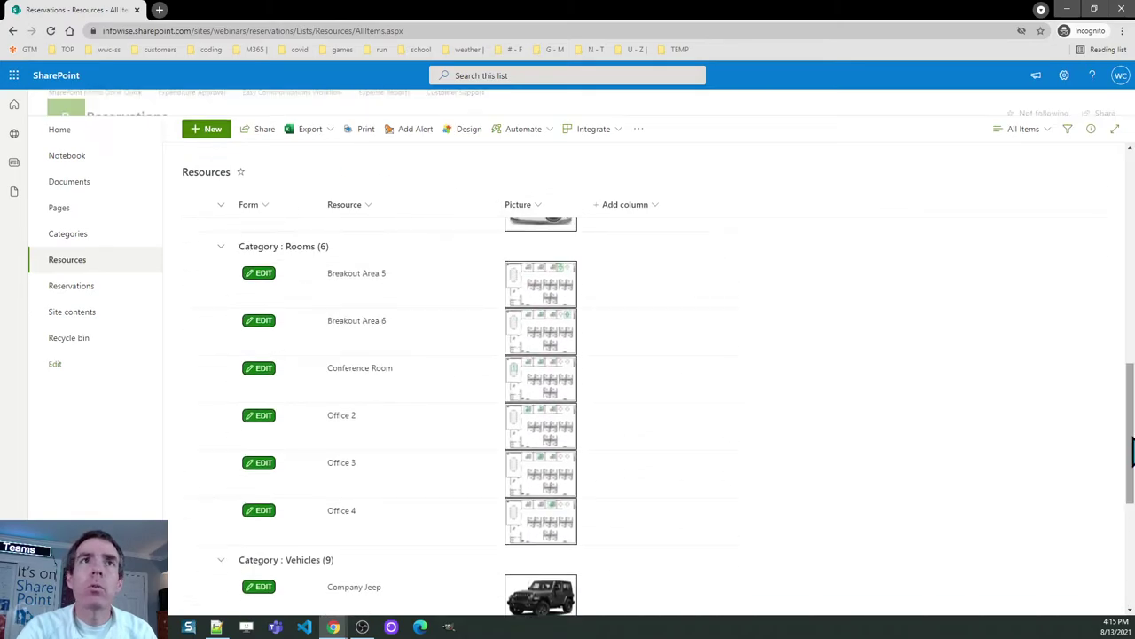
pyautogui.click(212, 132)
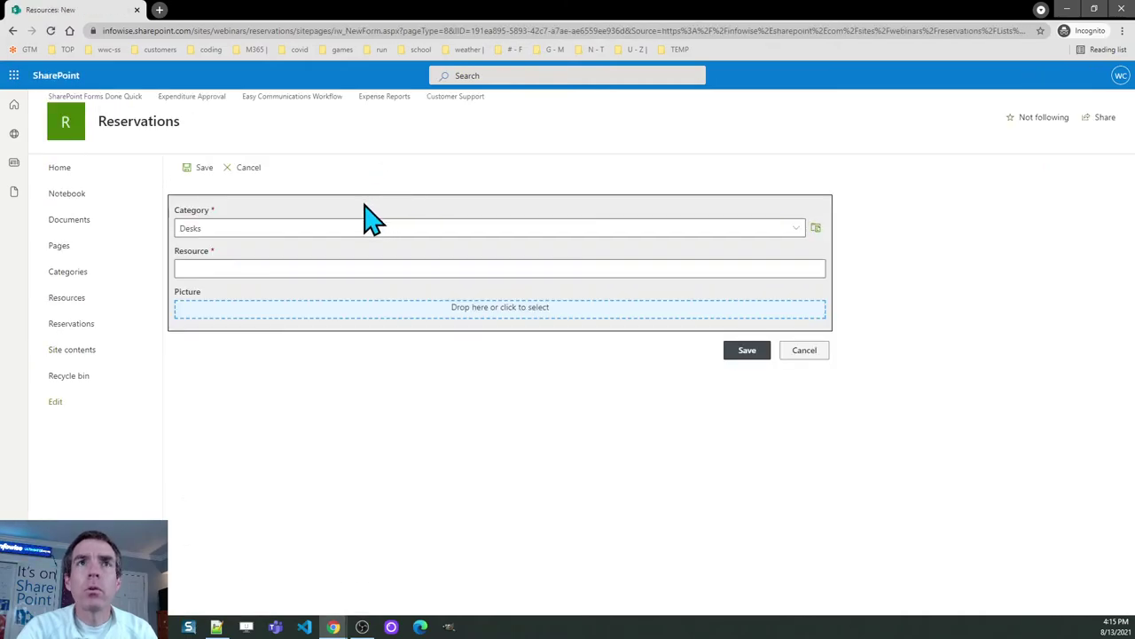
pyautogui.click(253, 233)
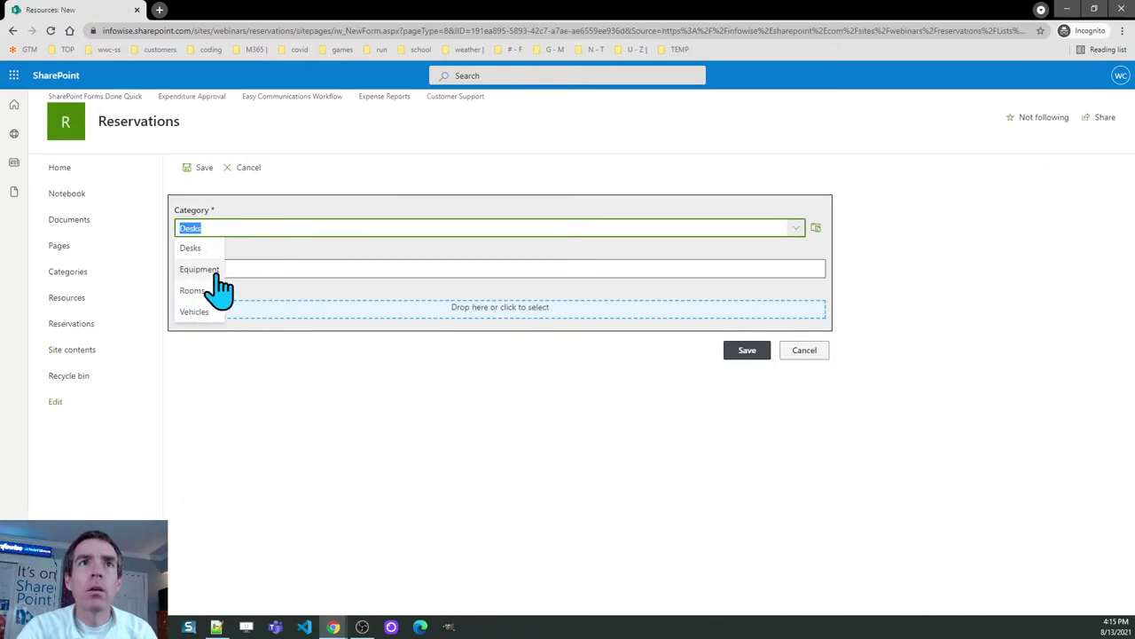
pyautogui.click(213, 312)
pyautogui.click(257, 268)
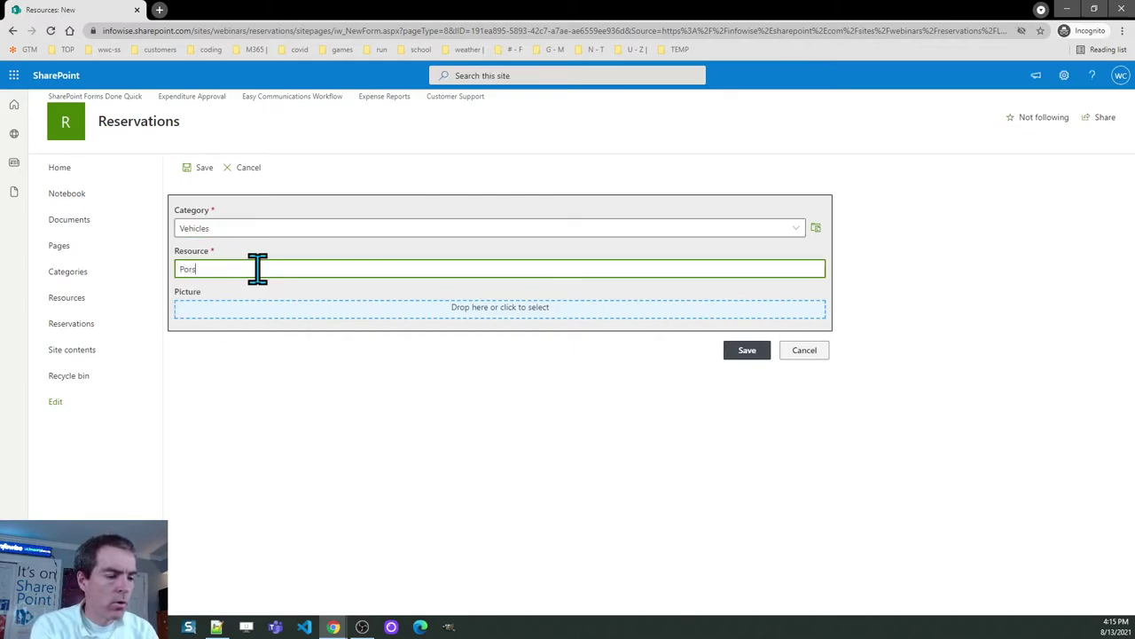
pyautogui.click(499, 309)
pyautogui.click(142, 260)
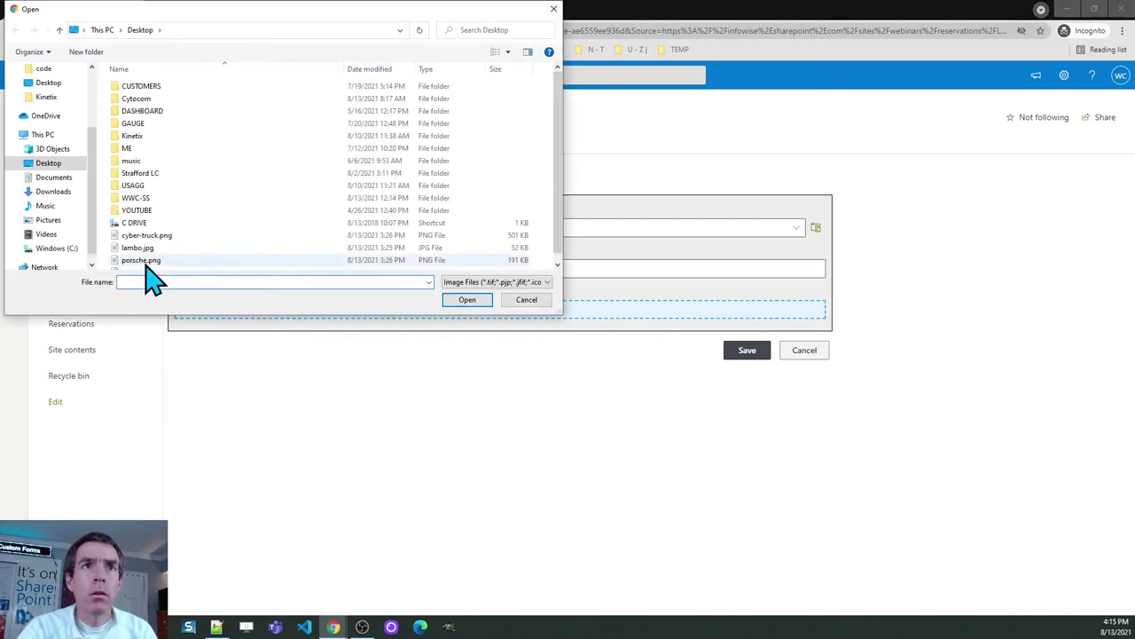
pyautogui.click(461, 300)
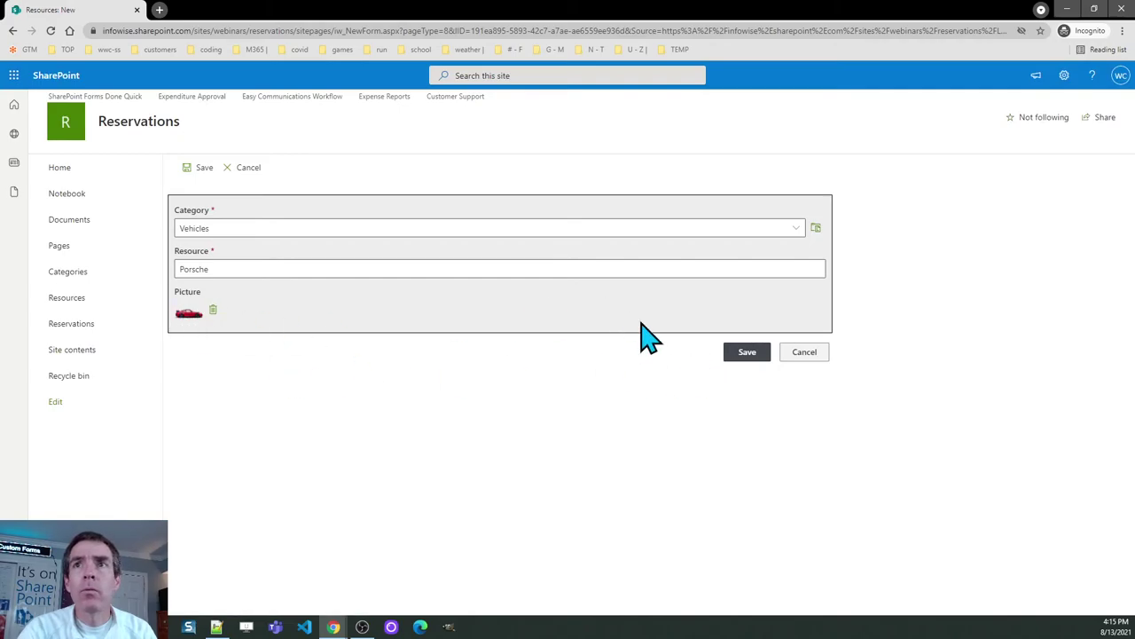
pyautogui.click(743, 352)
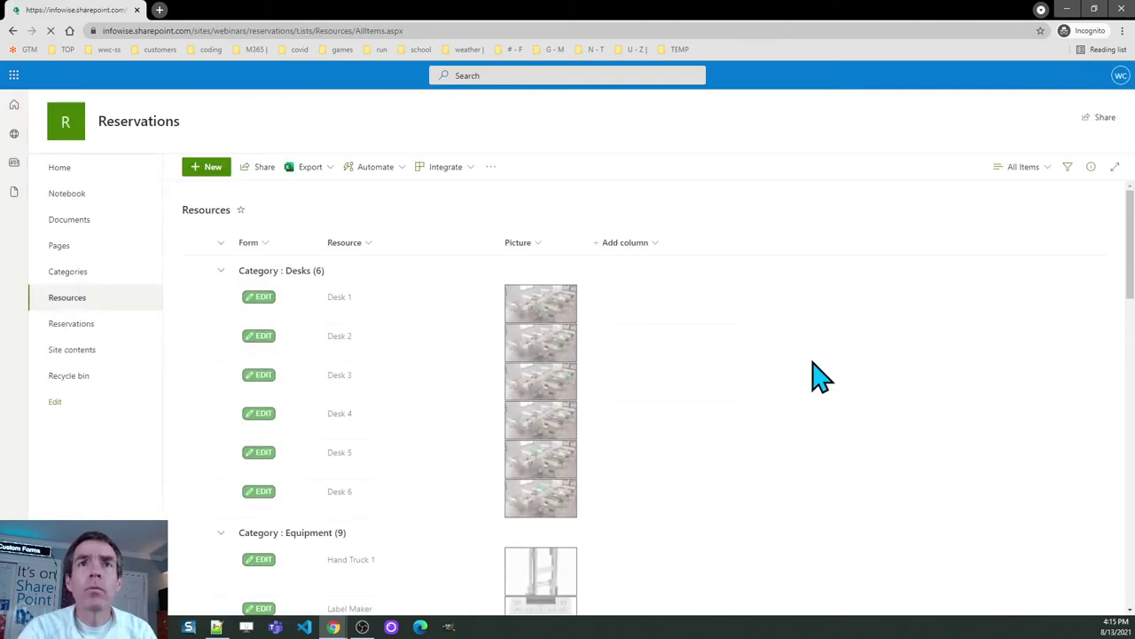
# Step: Check the Porsche's picture preview in the Resources list and return to the browser window with the List Views Tasks list
pyautogui.moveTo(1132, 250); pyautogui.dragTo(1132, 554)
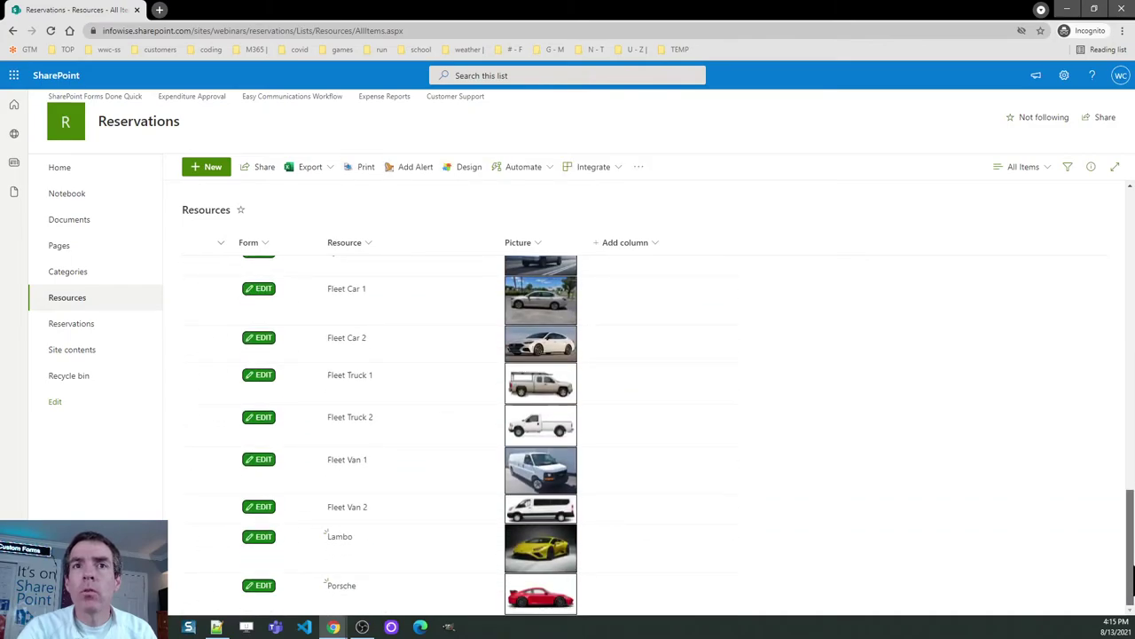
pyautogui.scroll(1, 1127, 572)
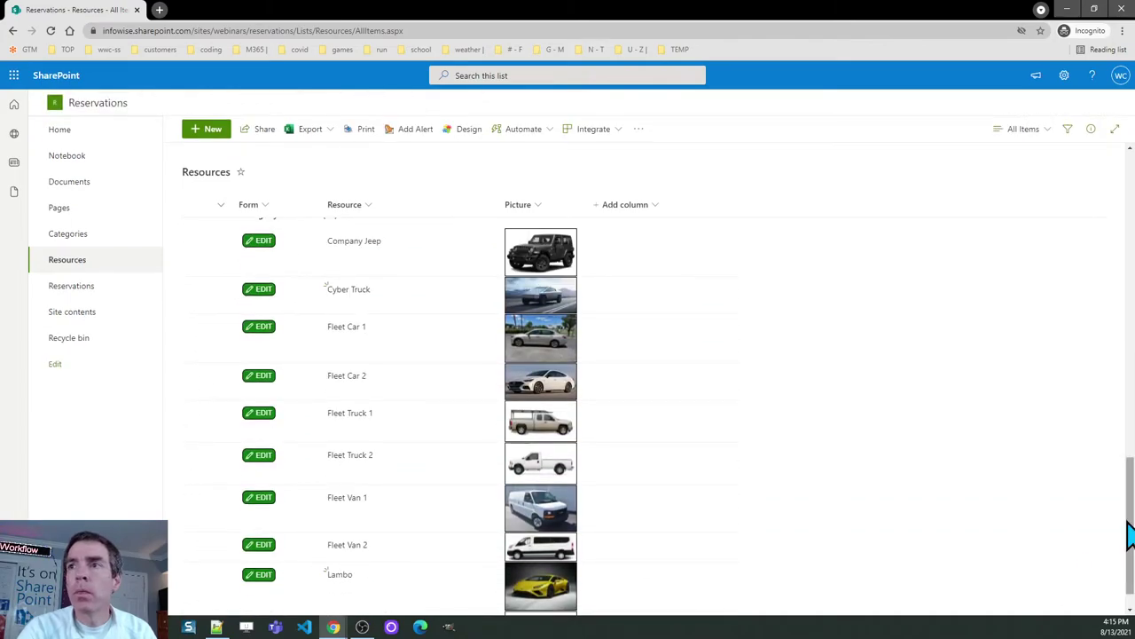
pyautogui.scroll(-1, 1131, 537)
pyautogui.moveTo(559, 603)
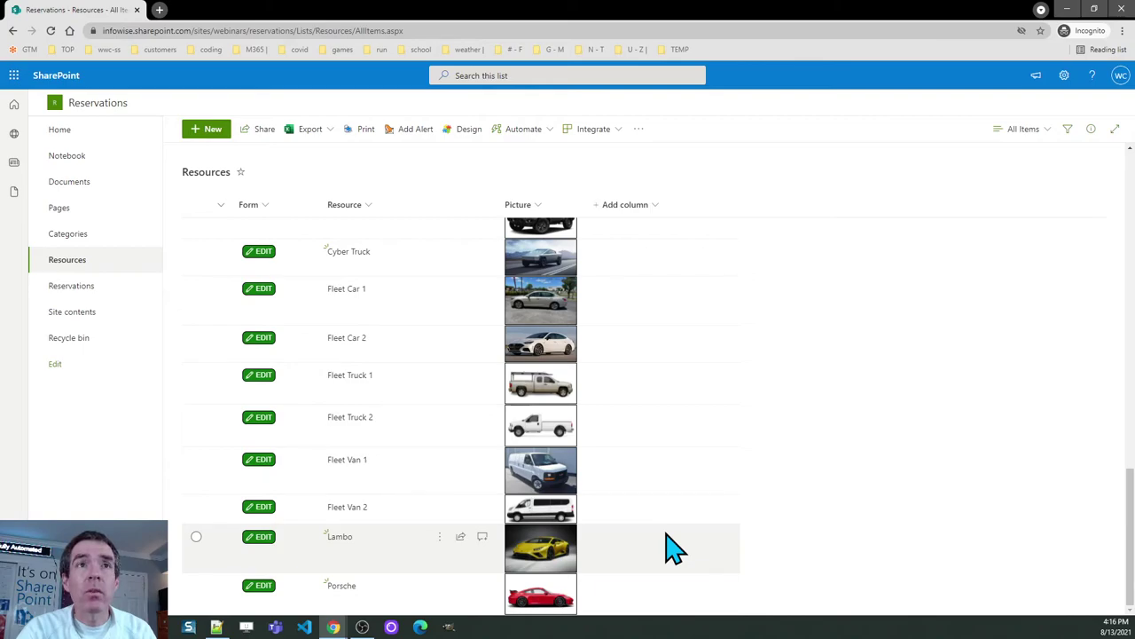
pyautogui.moveTo(337, 631)
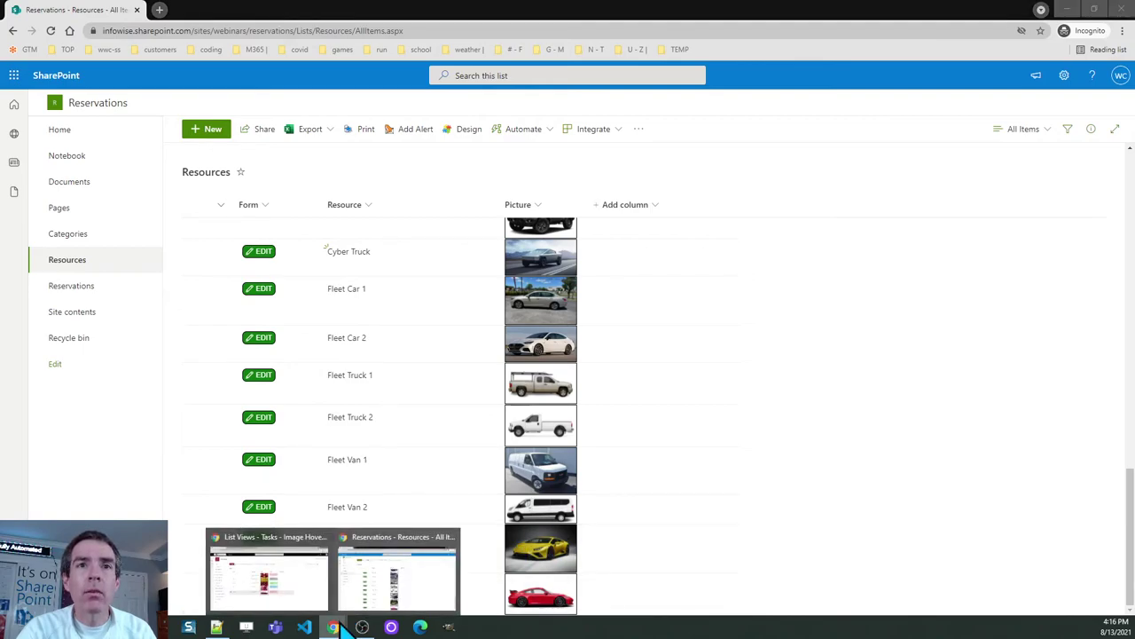
pyautogui.click(318, 548)
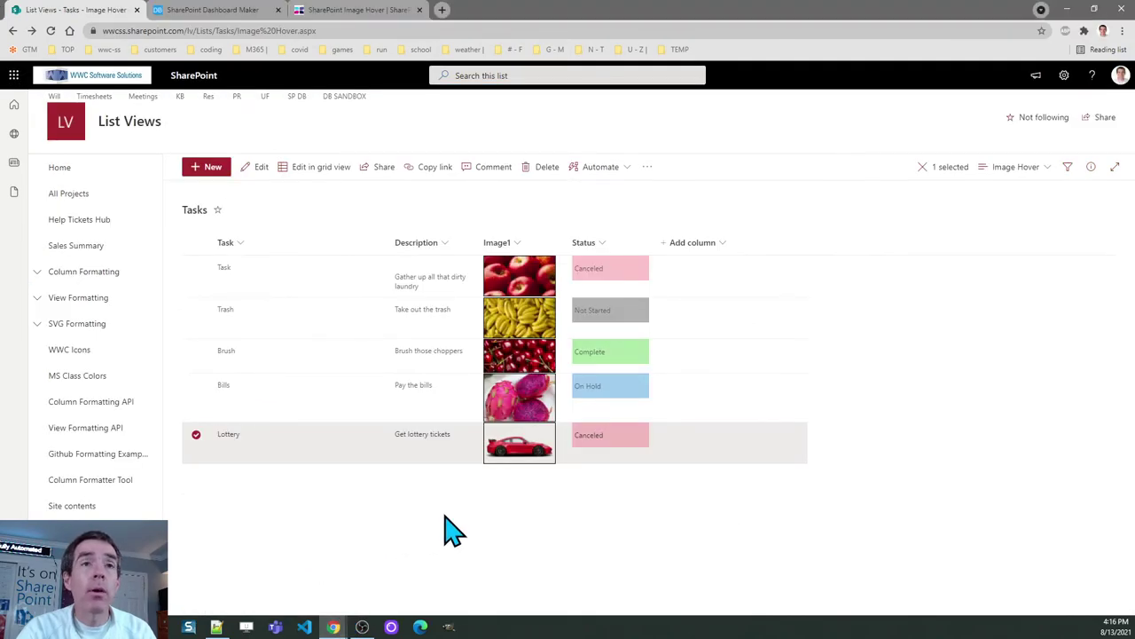